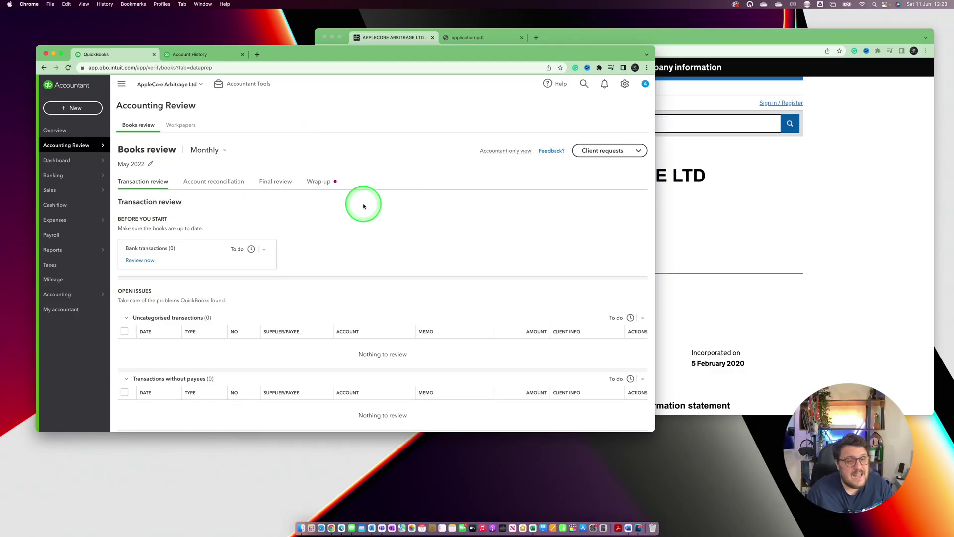
- Examine the opening balance adjustments in the account reconciliation part of the books review
left_click(197, 150)
left_click(213, 181)
scroll(360, 357, "down", 5)
scroll(302, 269, "up", 2)
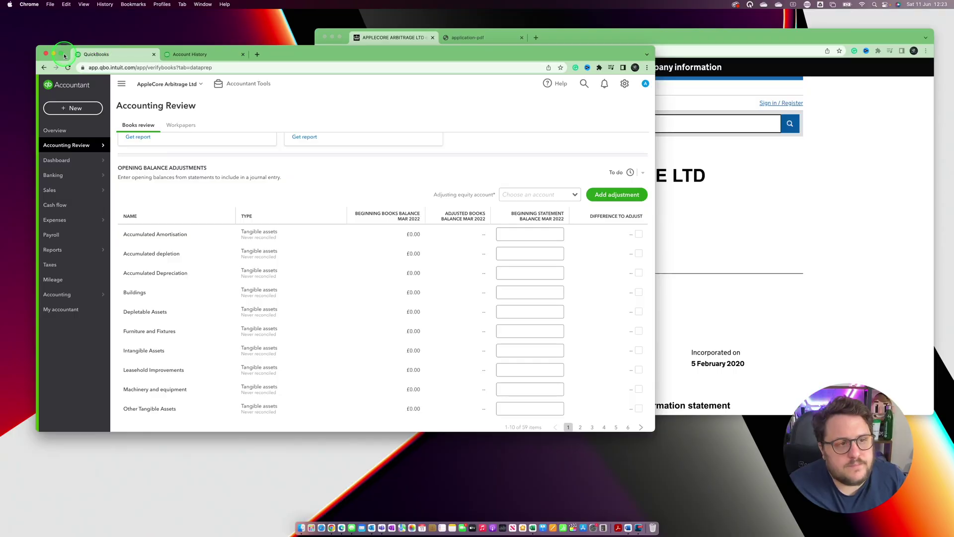
- Open the Trial Balance report full screen and run it for the period 01/03/2021 to 01/03/2021
left_click(61, 54)
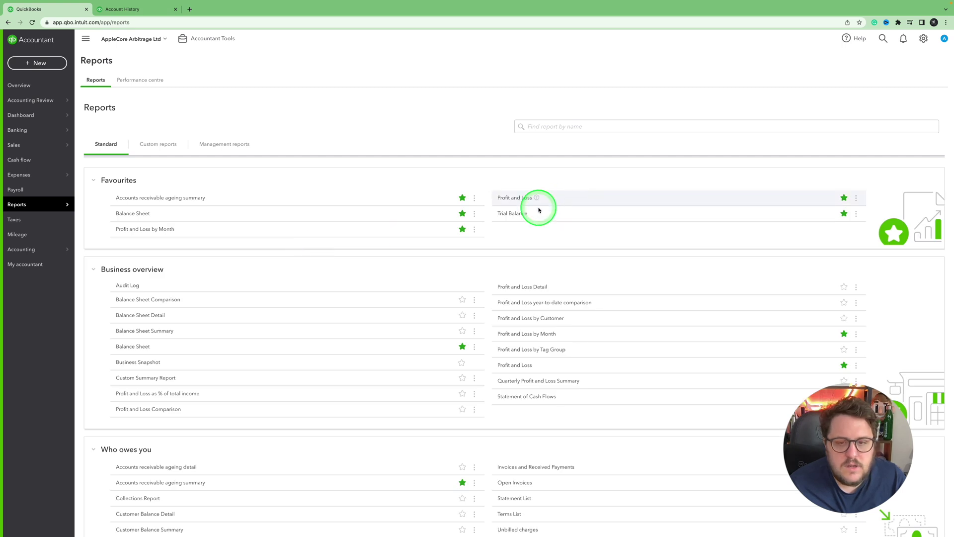
left_click(512, 213)
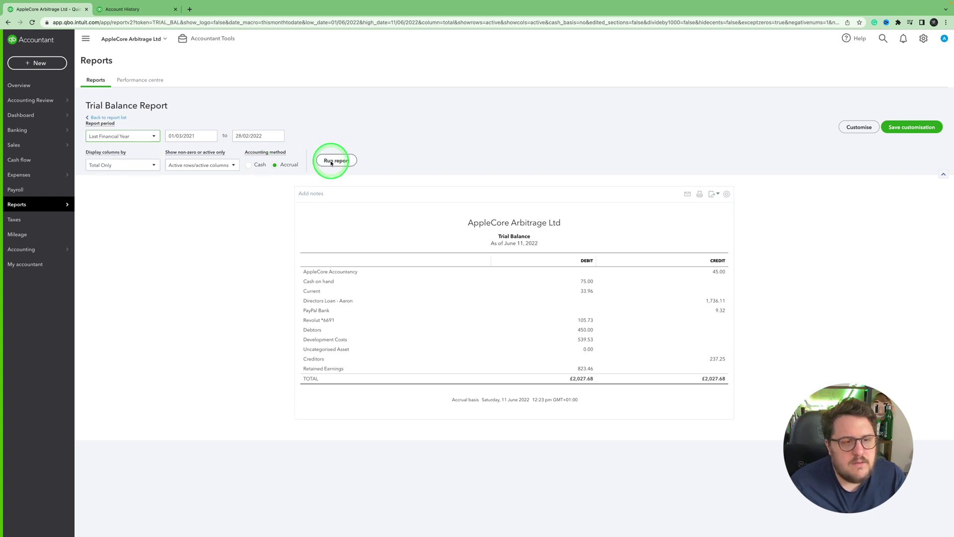
left_click(187, 137)
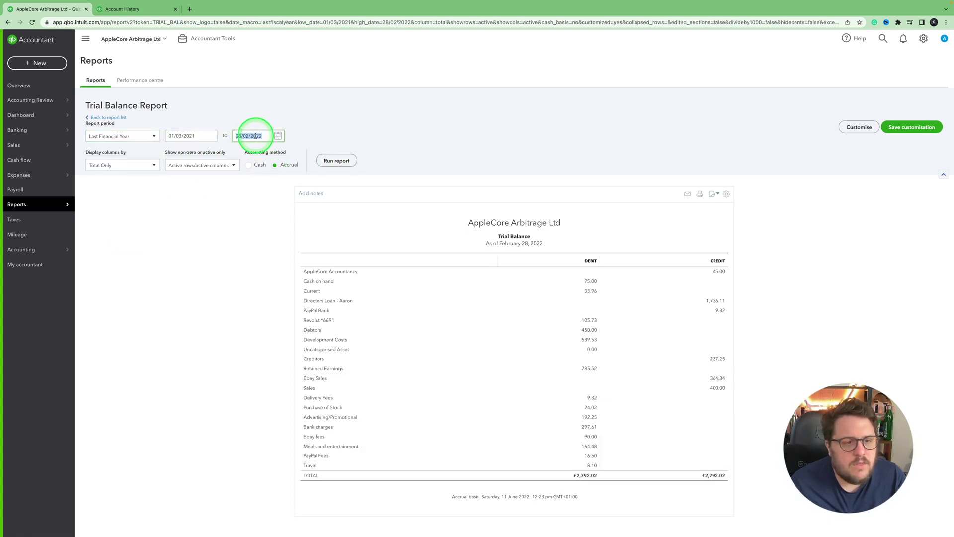
left_click(330, 161)
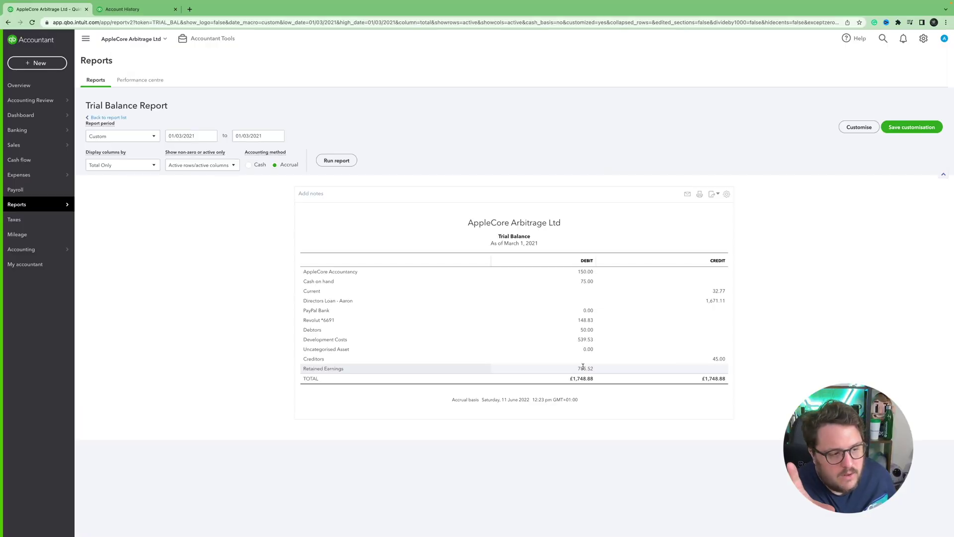
- Enlarge the report page to 125% zoom
left_click(946, 22)
left_click(929, 104)
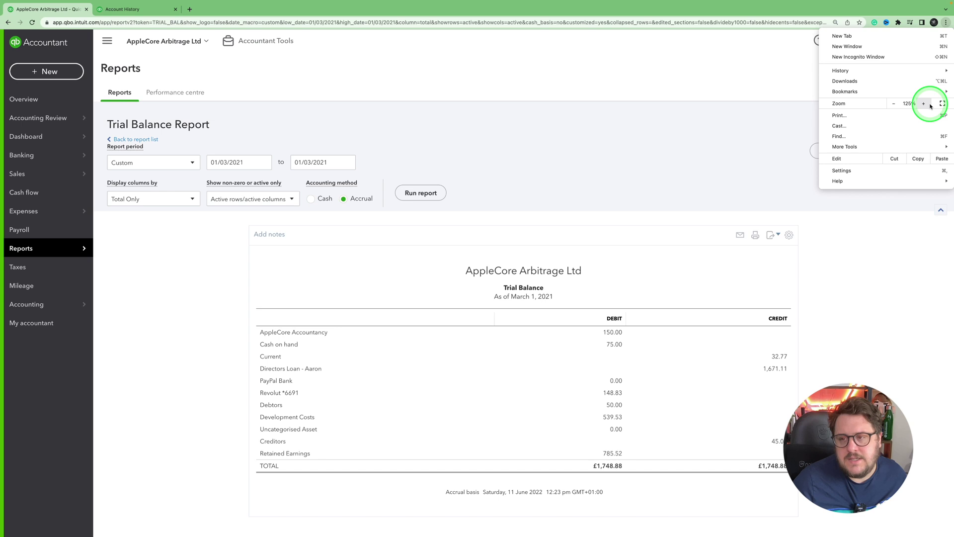
left_click(696, 204)
scroll(698, 207, "down", 1)
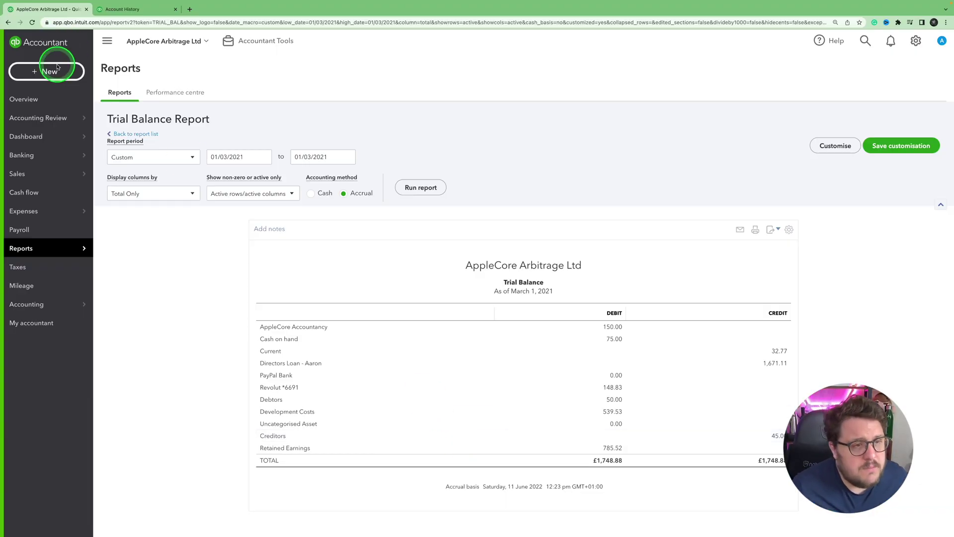
- Record a 15.00 expense dated 01/03/2021 in the Postage category, paid from the director's loan account
left_click(57, 66)
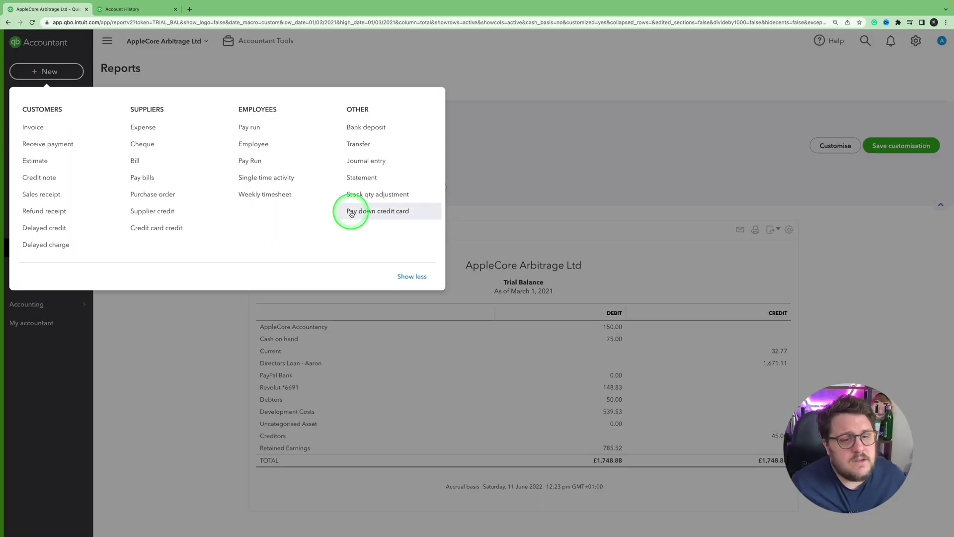
left_click(178, 136)
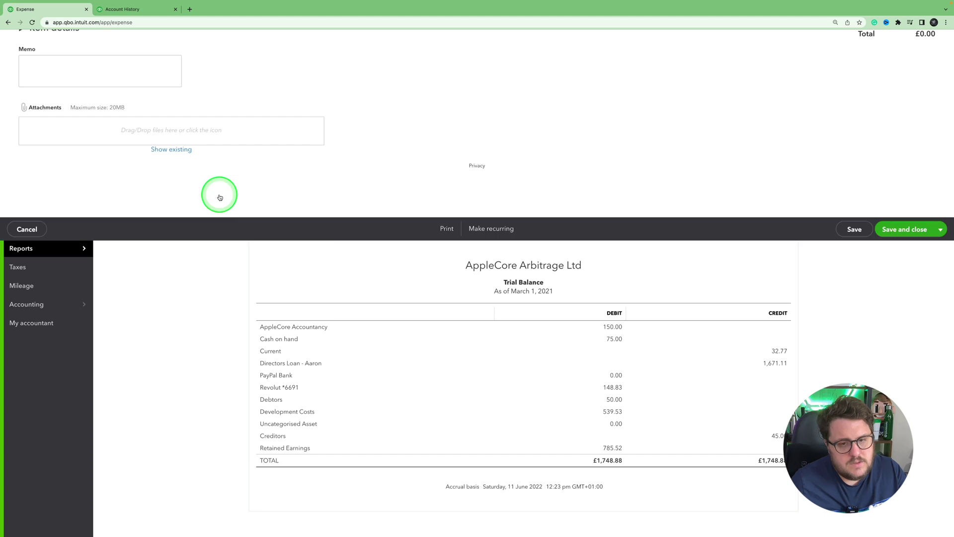
type("po")
key("Return")
left_click(238, 86)
left_click(170, 104)
left_click(815, 254)
type("15")
- Rerun the trial balance for 01/03/2021, drill into Postage, and open and resave its £15.00 expense
left_click(238, 162)
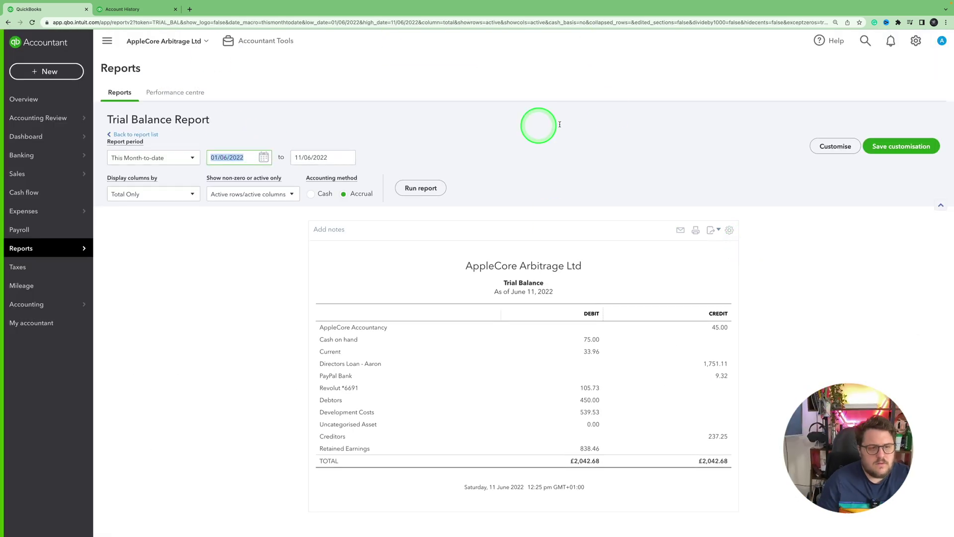
left_click(460, 164)
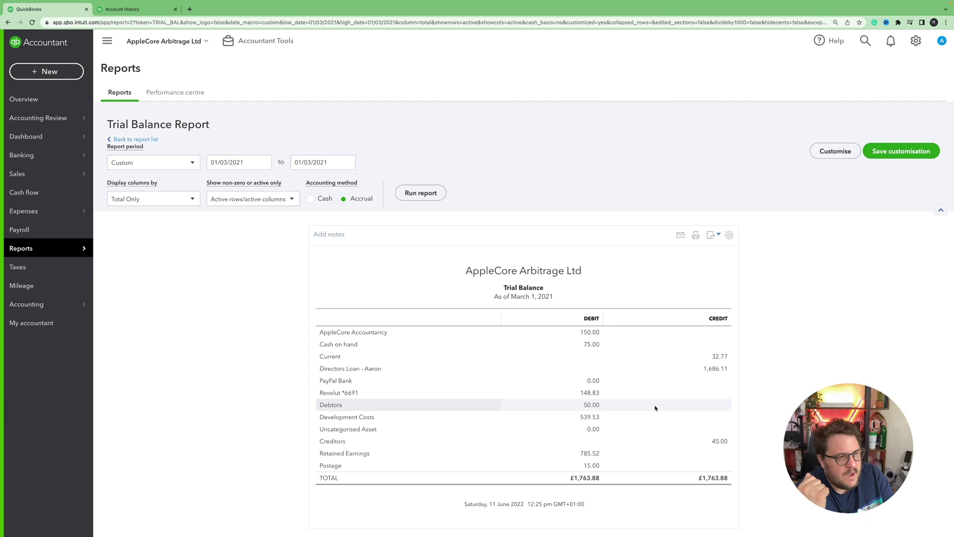
left_click(591, 465)
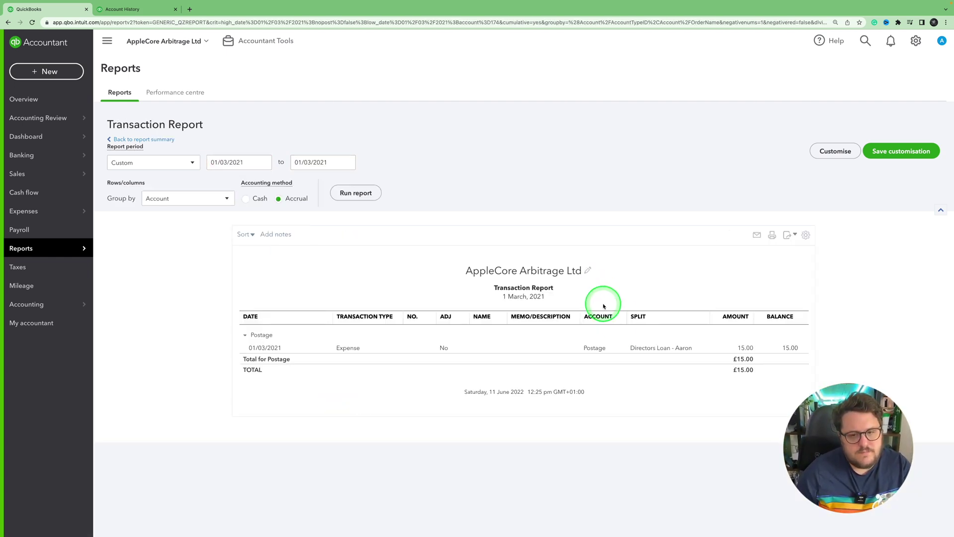
left_click(595, 349)
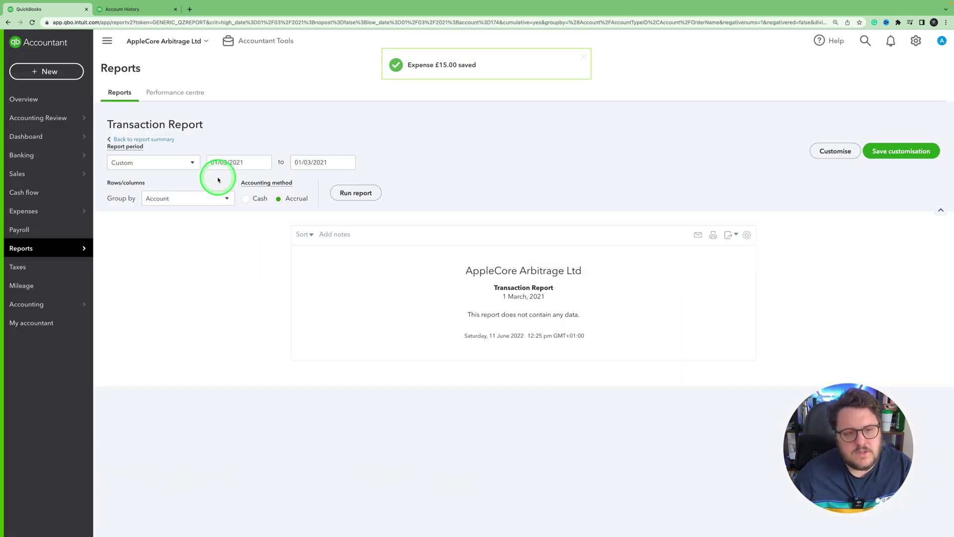
- Run the trial balance for 28/02/2021 to 28/02/2021 and review its retained earnings, income and expense lines
left_click(155, 139)
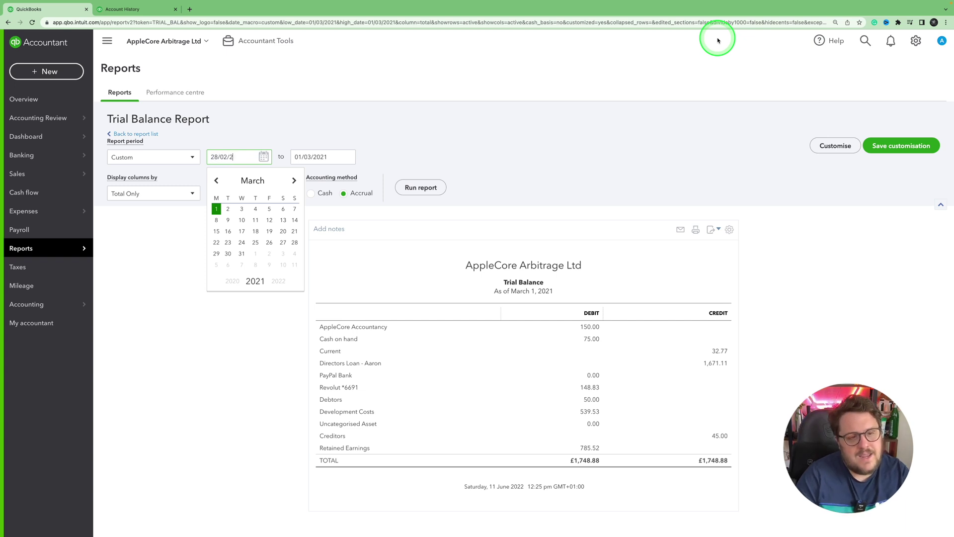
type("021")
key("Tab")
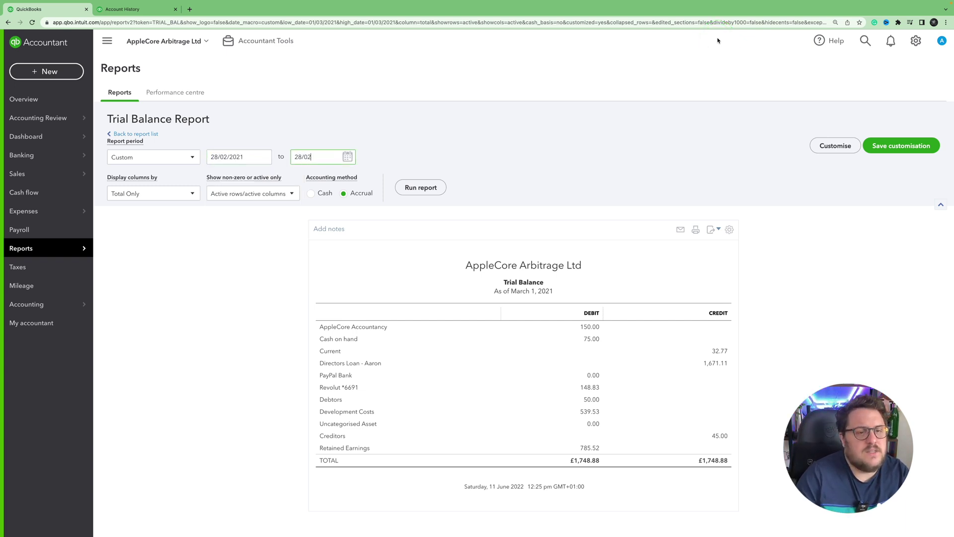
scroll(655, 210, "down", 2)
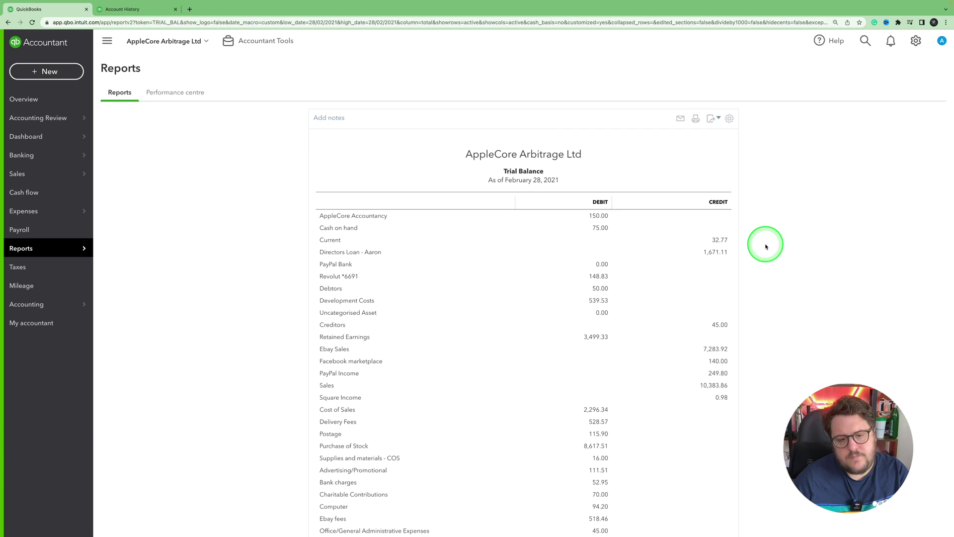
scroll(766, 247, "down", 3)
scroll(666, 378, "up", 5)
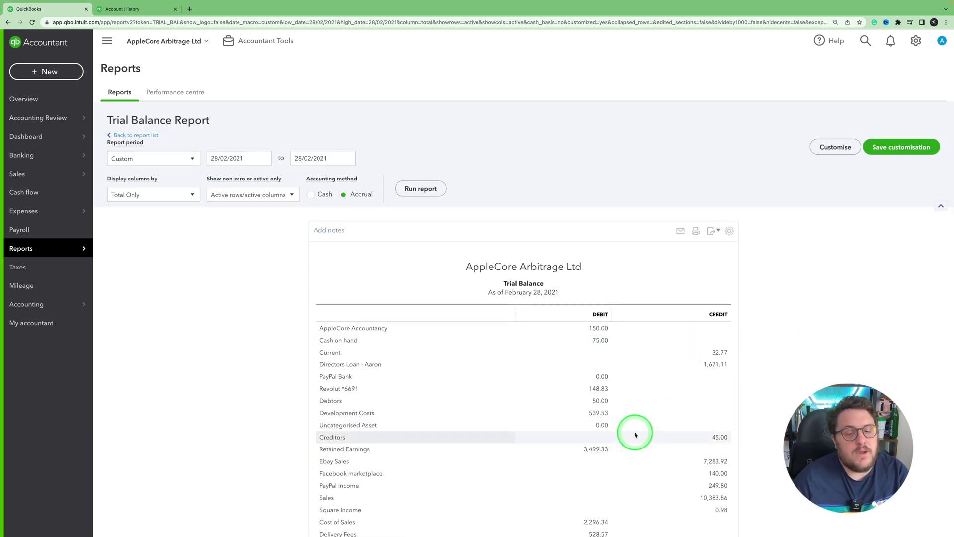
scroll(636, 435, "down", 1)
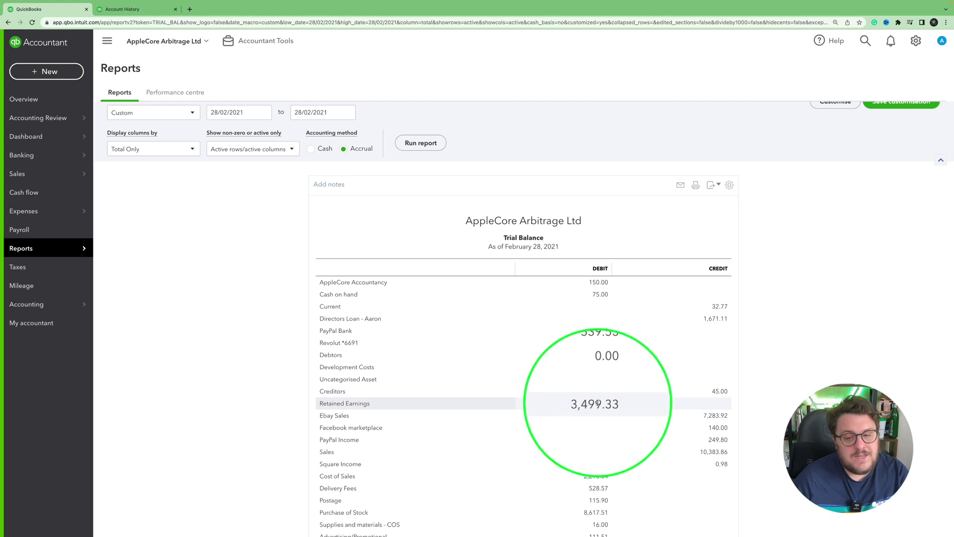
scroll(697, 417, "down", 5)
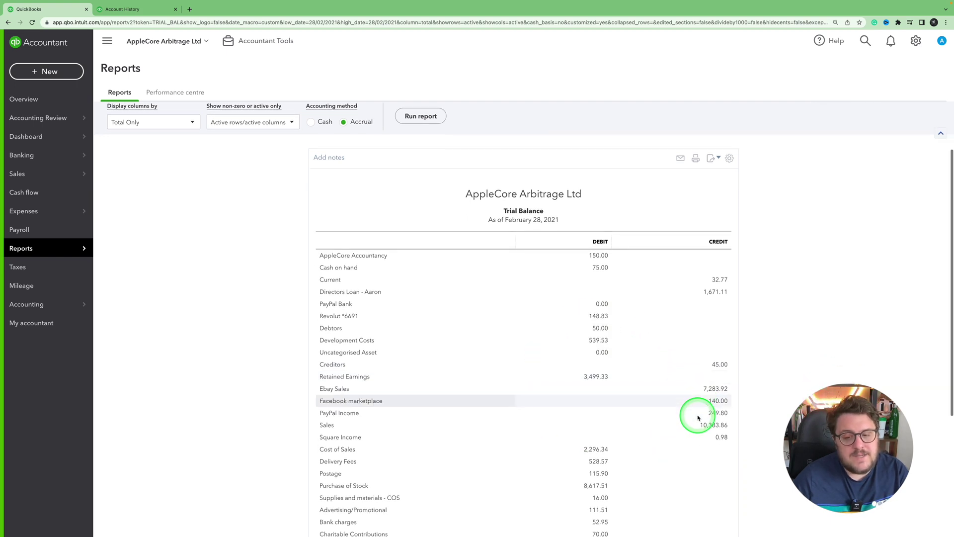
scroll(691, 472, "up", 6)
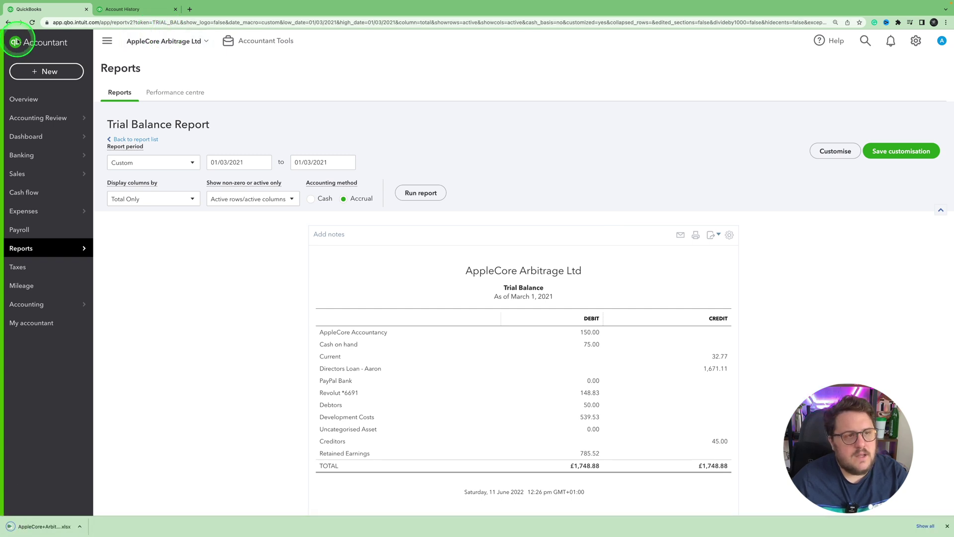
- Switch to the filed accounts PDF and view the Statement of Financial Position as at 28 February 2021
left_click(24, 14)
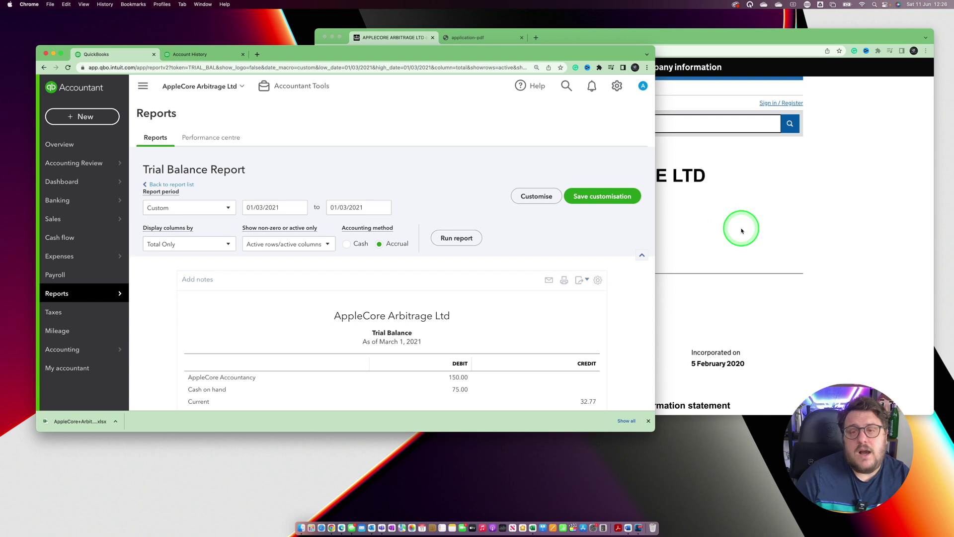
left_click(583, 287)
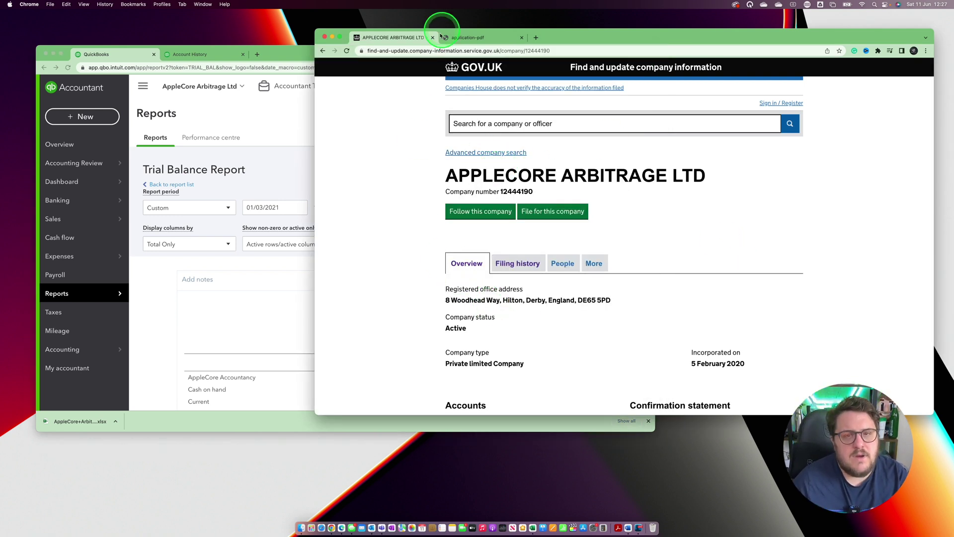
left_click(467, 39)
scroll(742, 229, "up", 1)
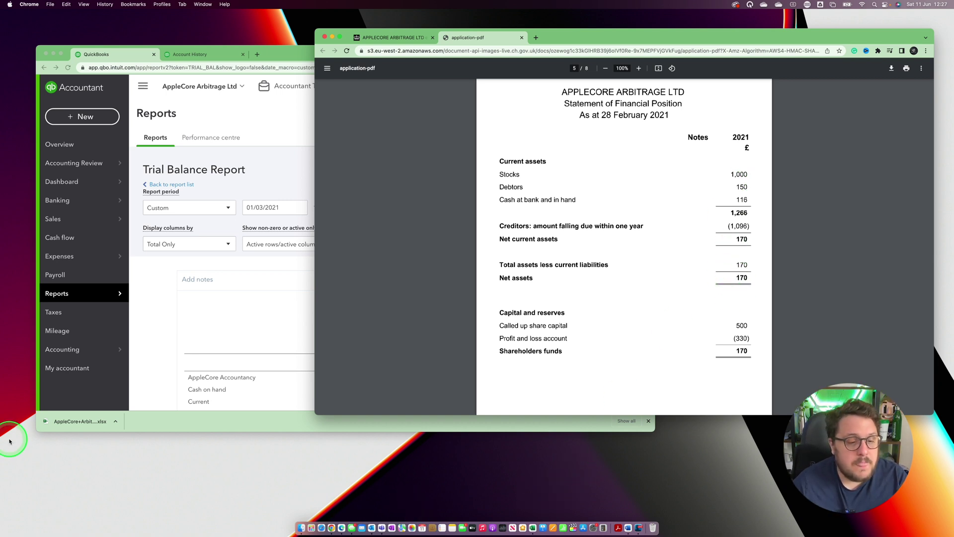
- Open the exported trial balance workbook in Excel, zoom it to 272%, and arrange it beside the filed accounts PDF
left_click(79, 423)
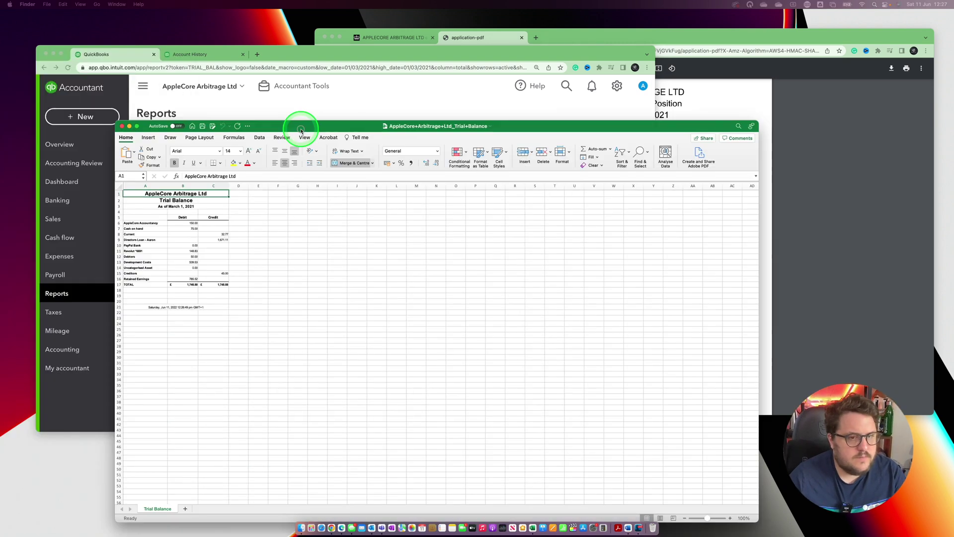
left_click_drag(299, 128, 228, 49)
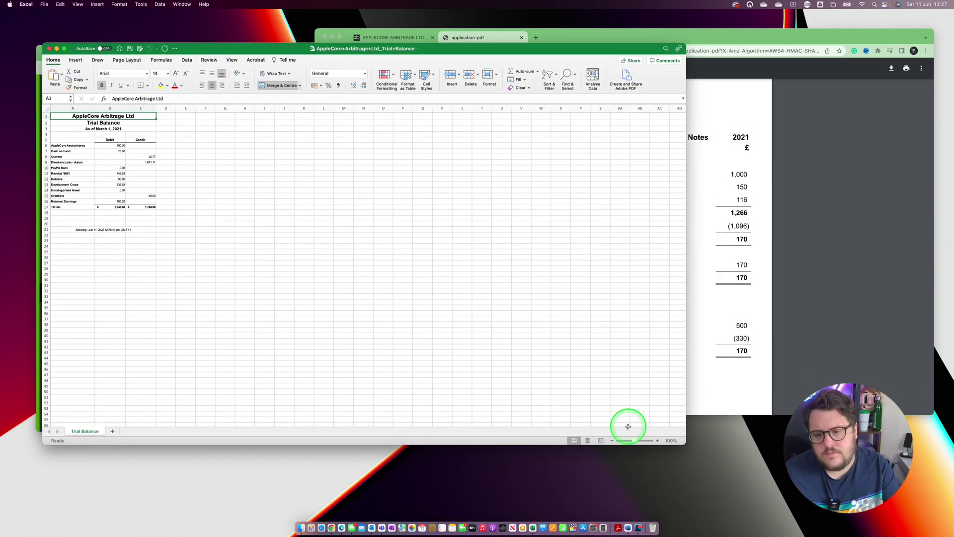
mouse_move(635, 441)
left_mouse_down()
mouse_move(654, 440)
mouse_move(645, 440)
left_mouse_up()
left_click(805, 277)
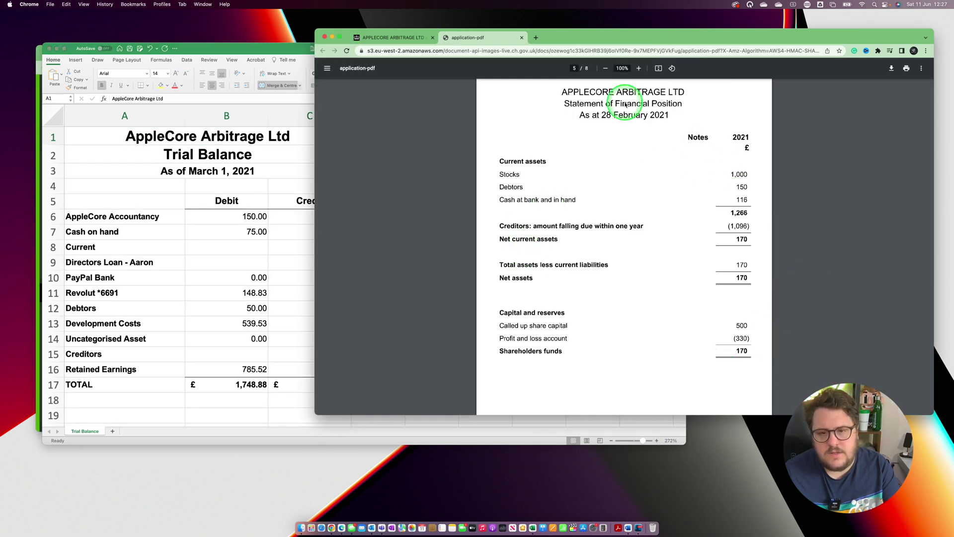
left_click_drag(644, 39, 663, 39)
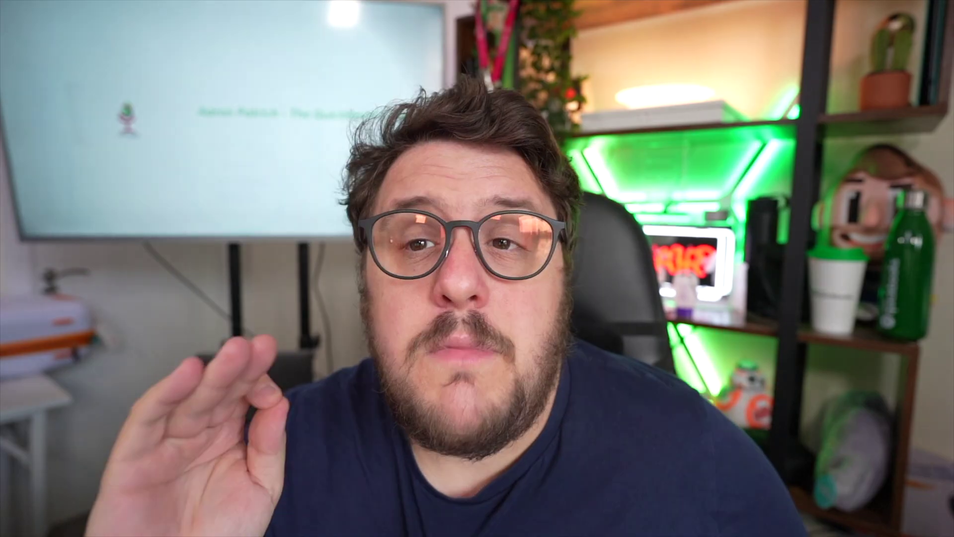
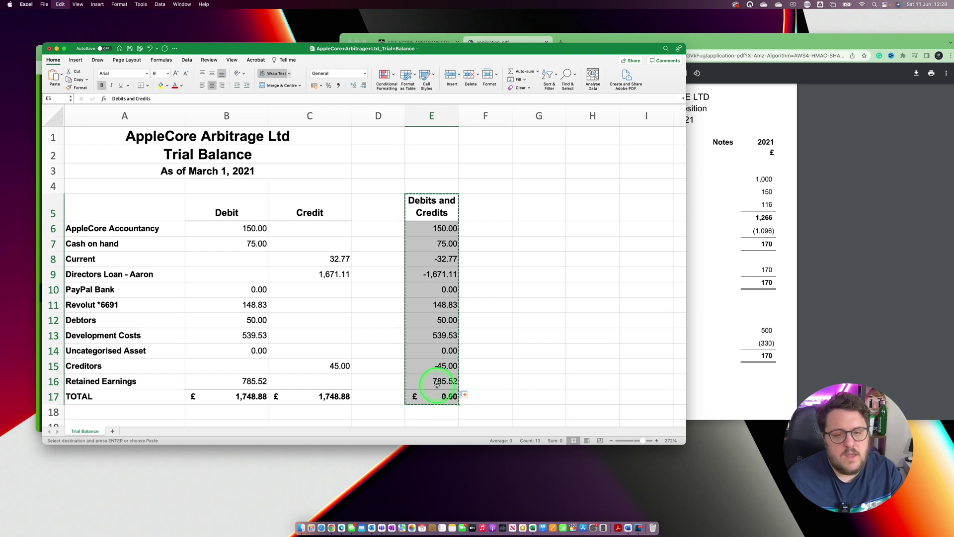
- Paste the copied Debits and Credits column at G5 and change the copy's heading to Stats
left_click(538, 201)
key("super+v")
key("Escape")
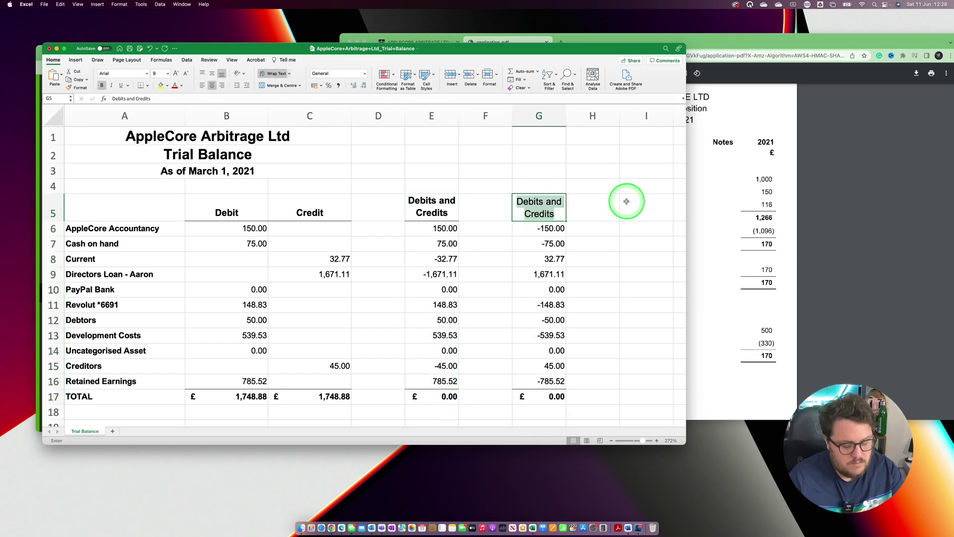
type("Sig")
key("BackSpace")
key("BackSpace")
type("tat")
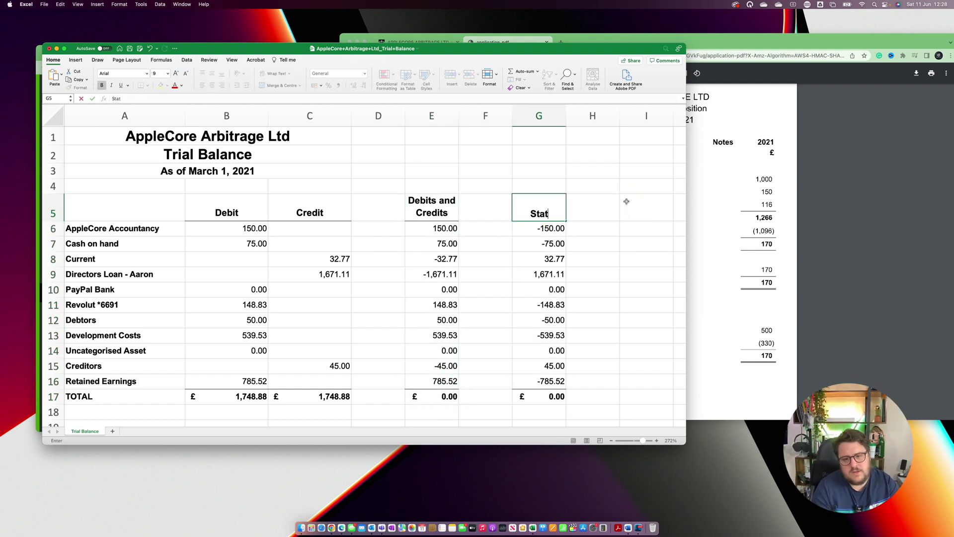
type("s")
key("Return")
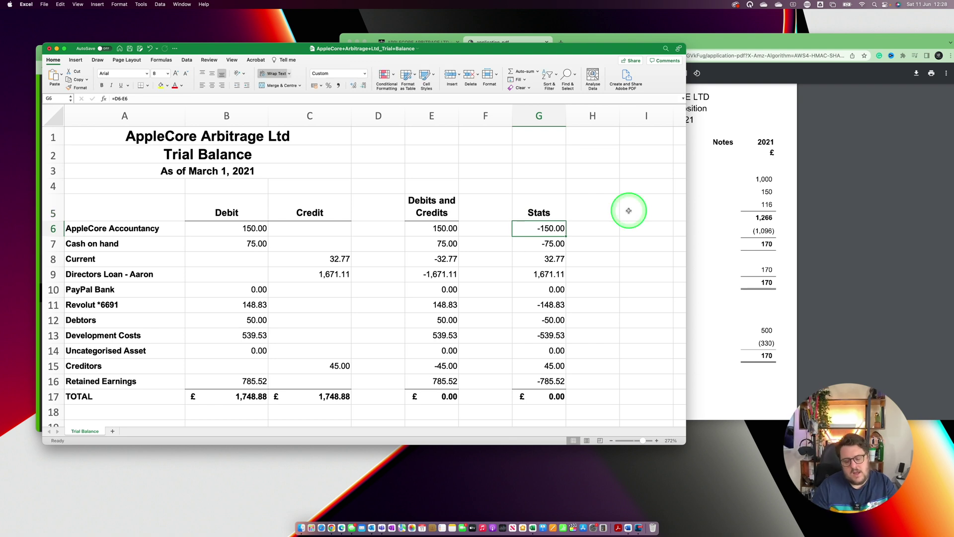
- Clear the pasted account values in G6:G16, keeping the total in row 17
key("shift+Down")
key("shift+Down")
key("shift+Down")
key("shift+Down")
key("shift+Down")
key("shift+Down")
key("shift+Down")
key("shift+Down")
key("shift+Down")
key("shift+Down")
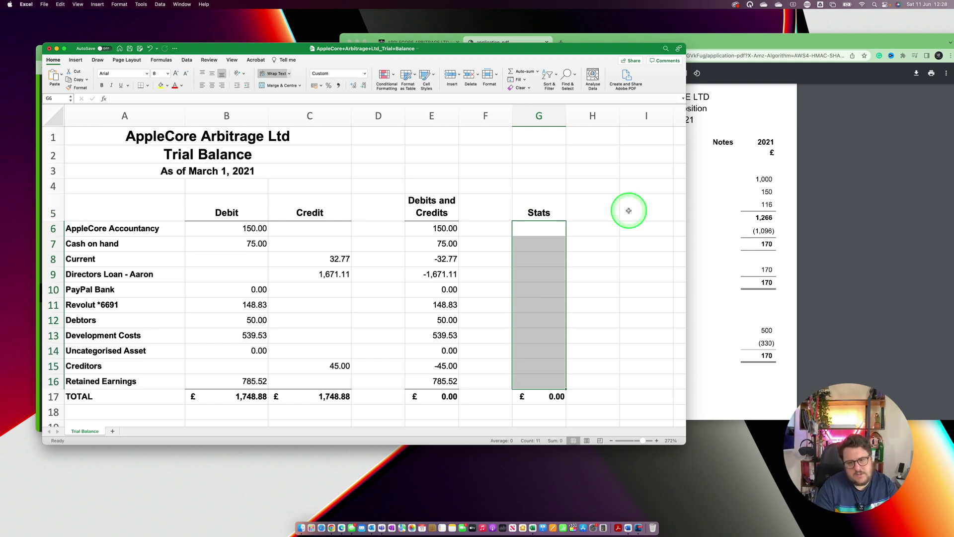
- Change the heading in G5 to Stat Accounts
double_click(543, 218)
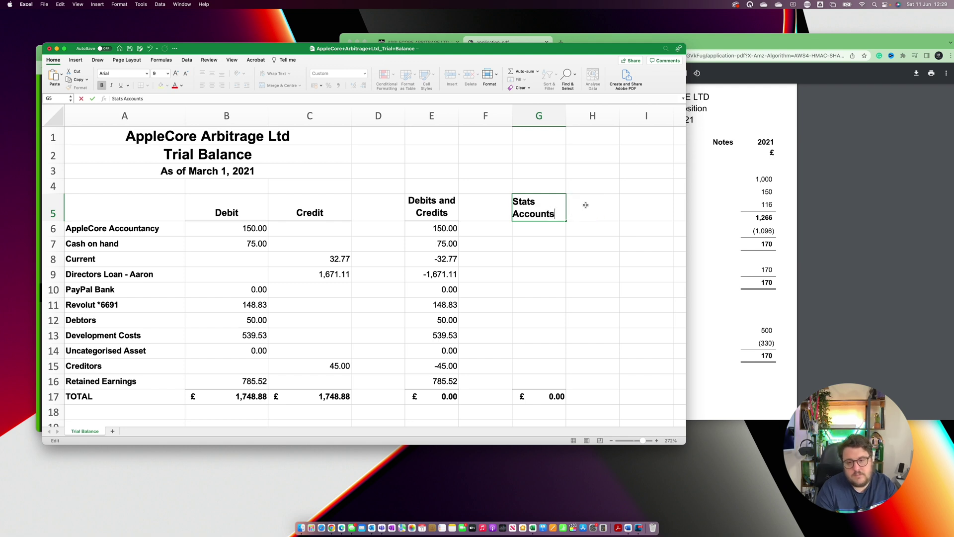
left_click(566, 198)
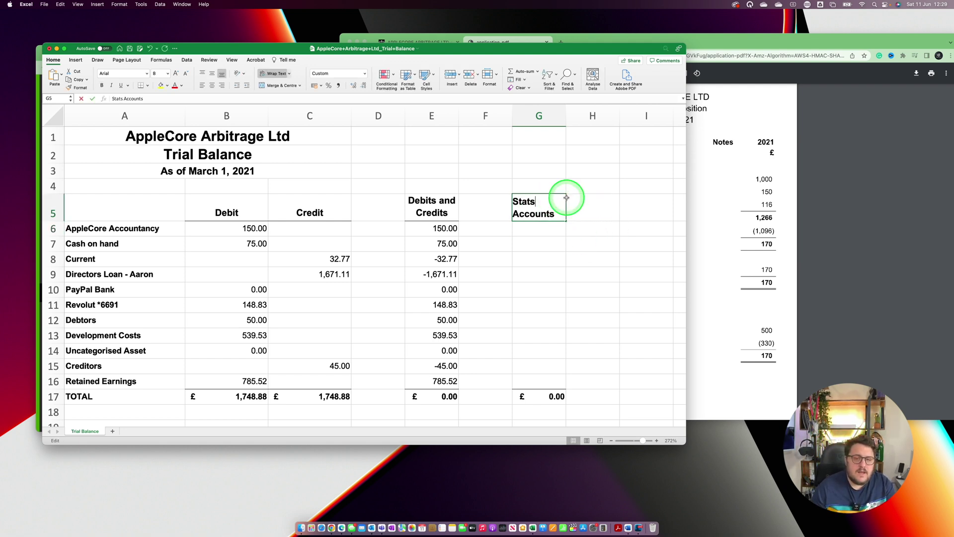
key("BackSpace")
key("Return")
left_click(536, 202)
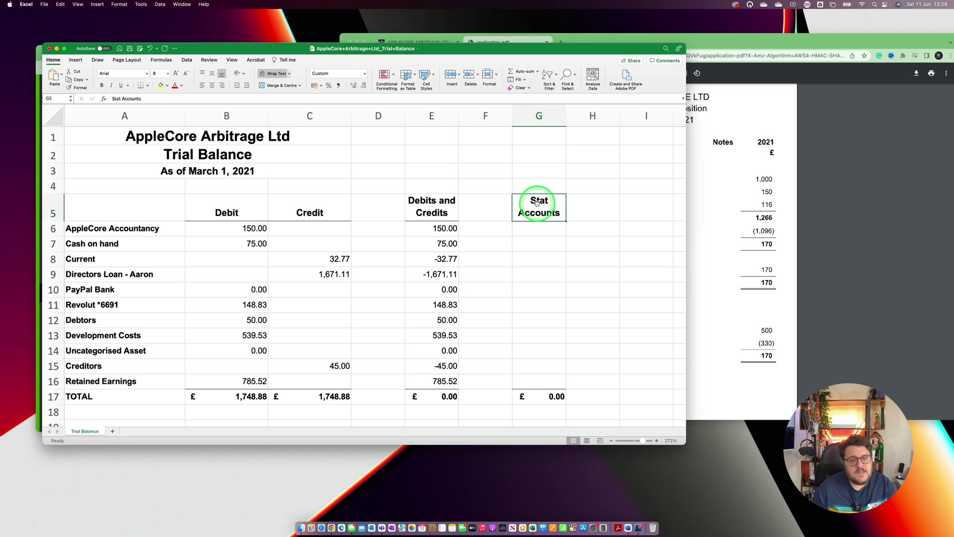
- Copy the Stat Accounts column G5:G17, including its total, and paste it at I5
left_click(823, 206)
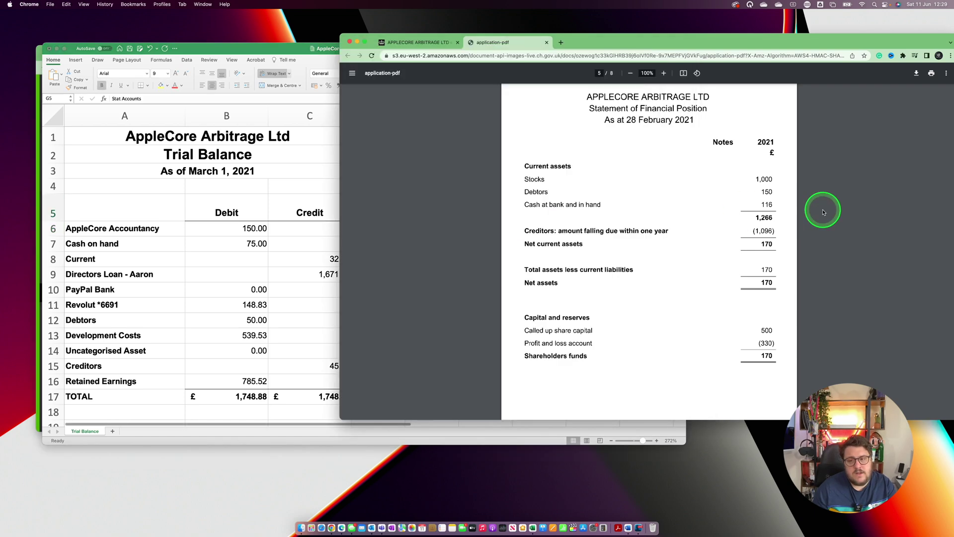
left_click(238, 158)
left_click_drag(538, 209, 539, 397)
key("super+c")
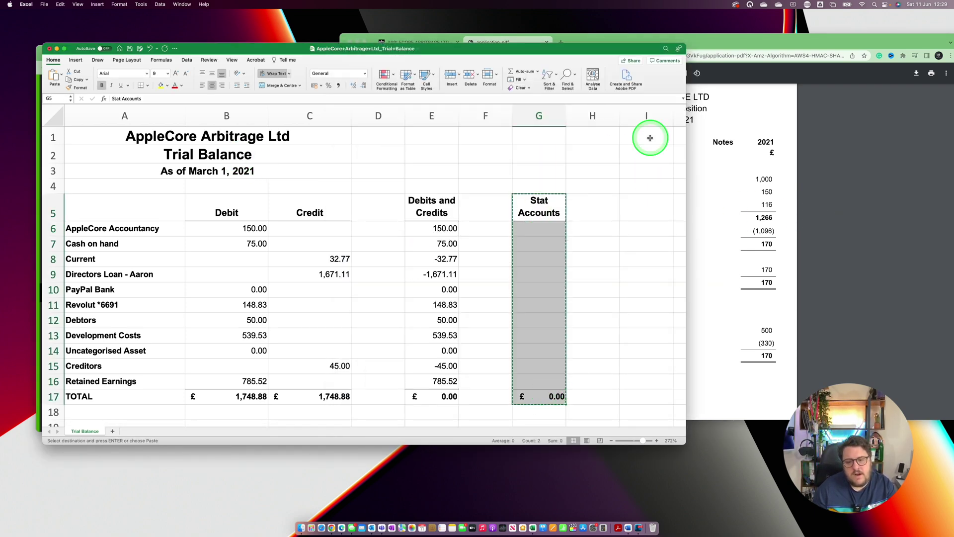
left_click(644, 208)
key("super+v")
- Change the heading in I5 to Opening Balance
left_click(644, 207)
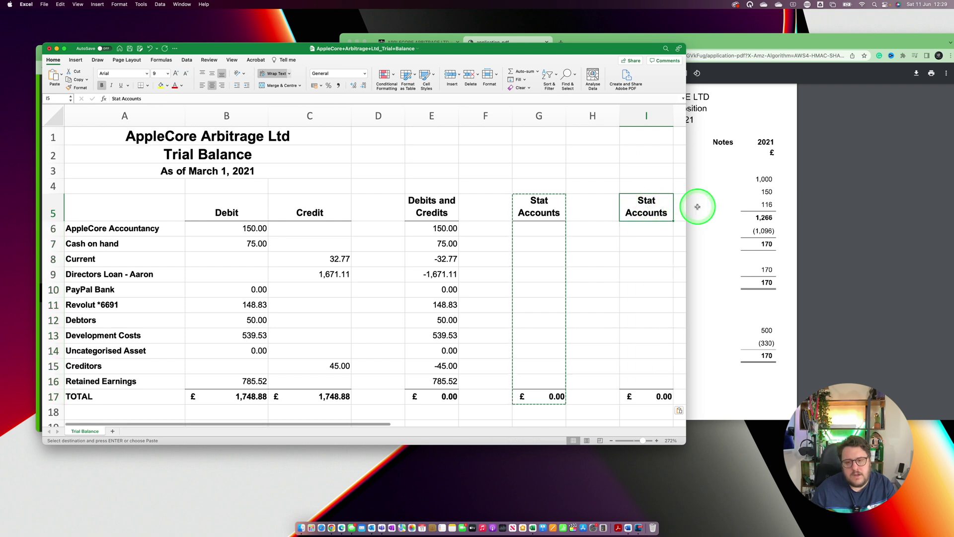
type("O")
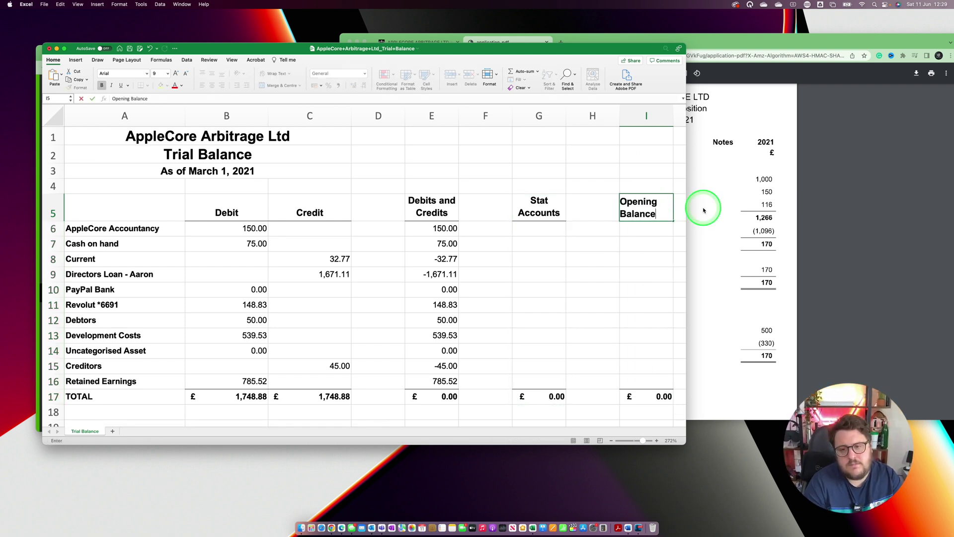
type("pening Balance")
key("Return")
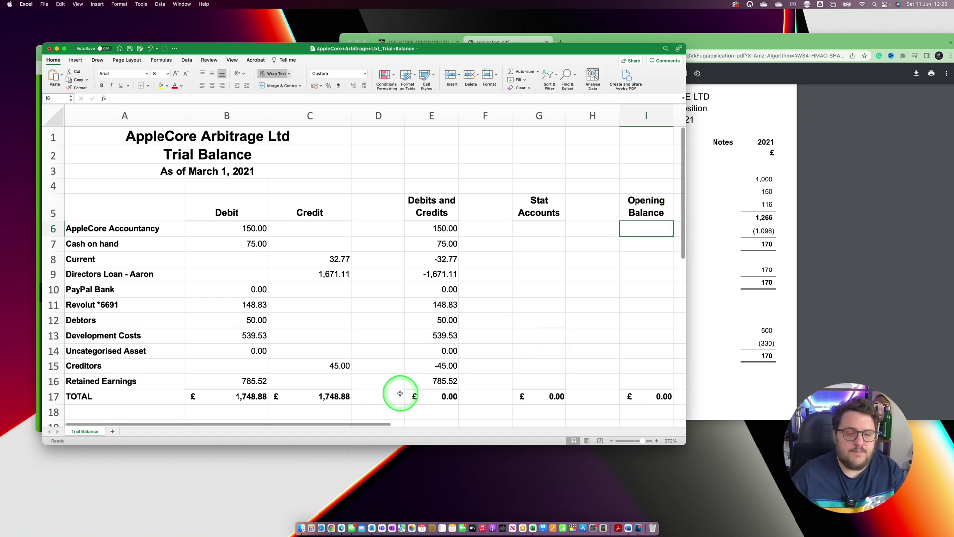
- Replace the Debits and Credits total in E17 with the formula =SUM(E5:E16)
left_click(456, 396)
type("=s")
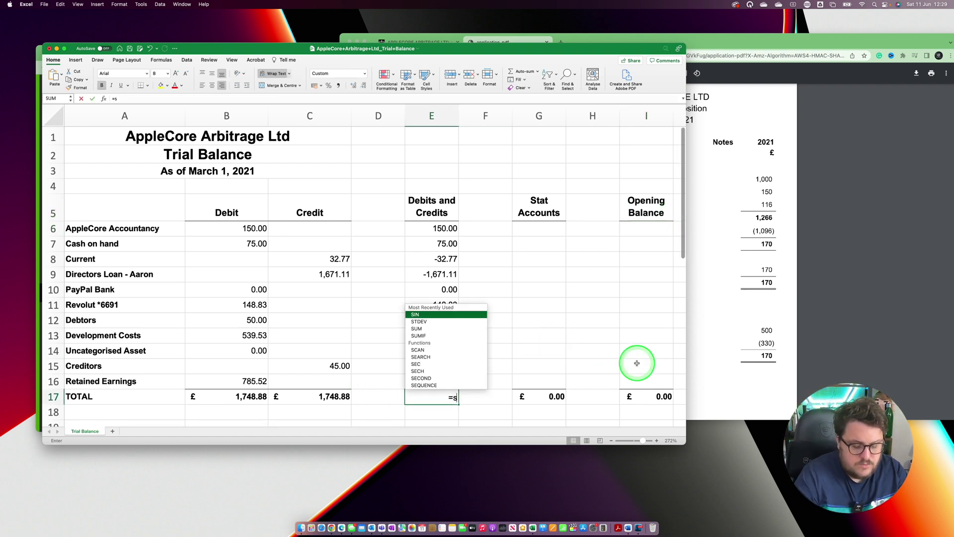
type("um")
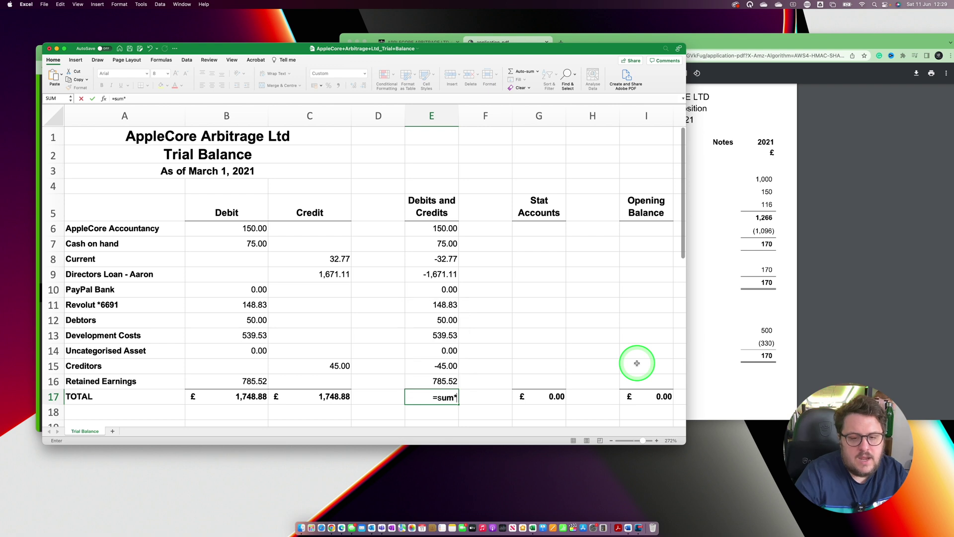
type("(")
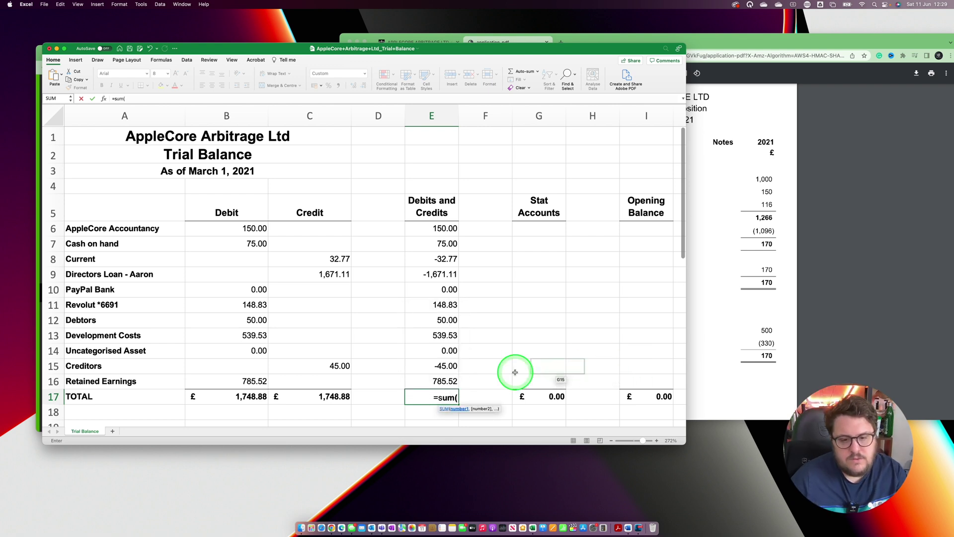
left_click_drag(445, 381, 444, 215)
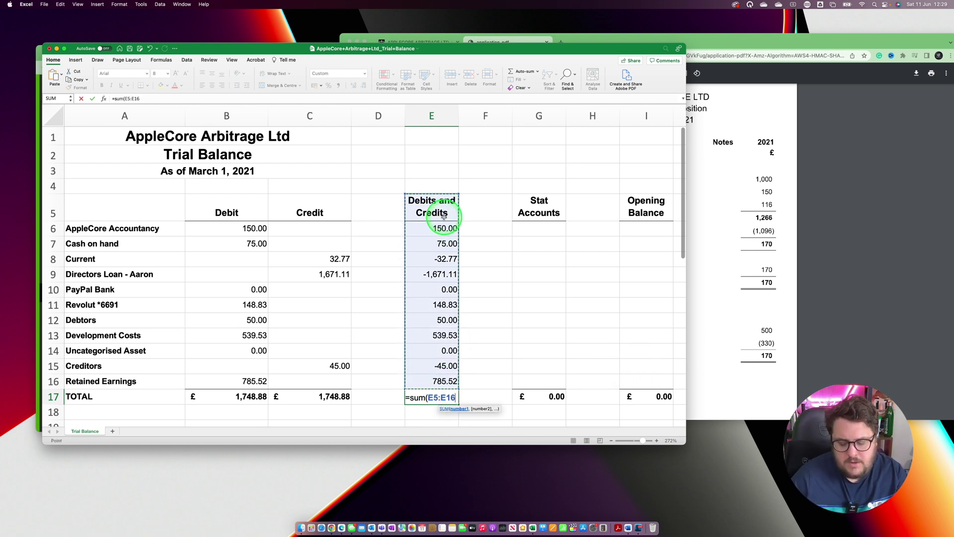
key("Return")
left_click(338, 396)
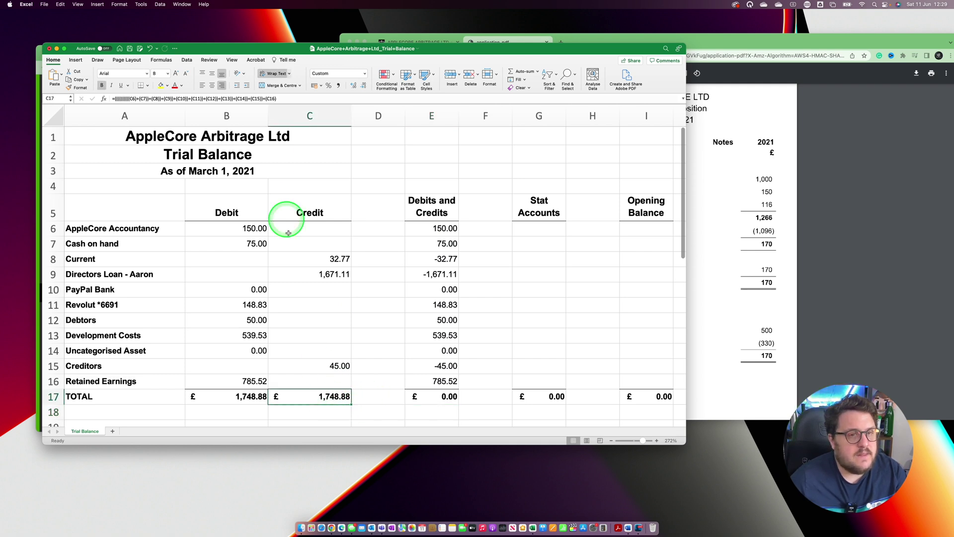
- Copy the SUM formula from E17 to the Stat Accounts and Opening Balance totals in G17 and I17
left_click(428, 398)
key("cmd+c")
left_click(538, 397)
key("cmd+v")
left_click(641, 396)
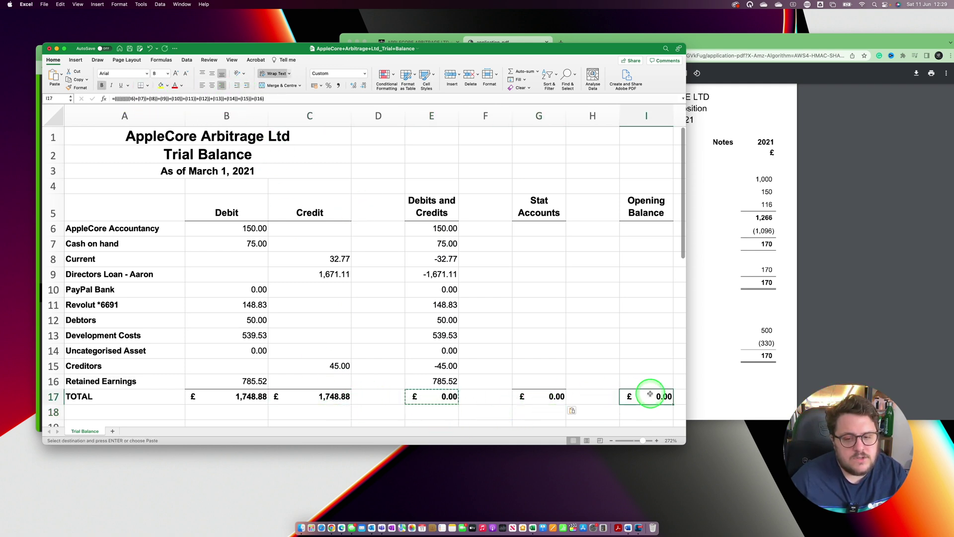
key("cmd+v")
left_click(536, 396)
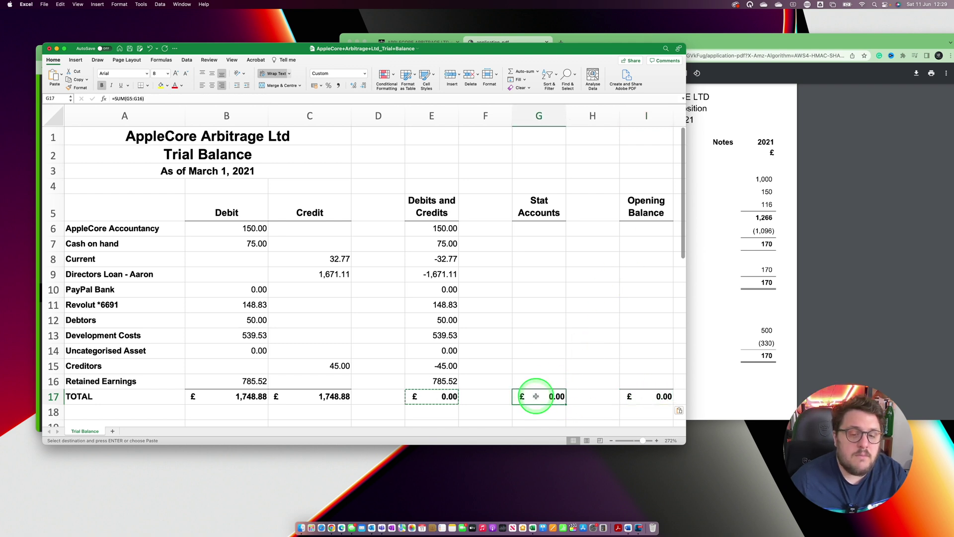
left_click(652, 396)
- Enter the formula =G6-E6 in I6 to calculate the opening balance adjustment for AppleCore Accountancy
left_click(636, 229)
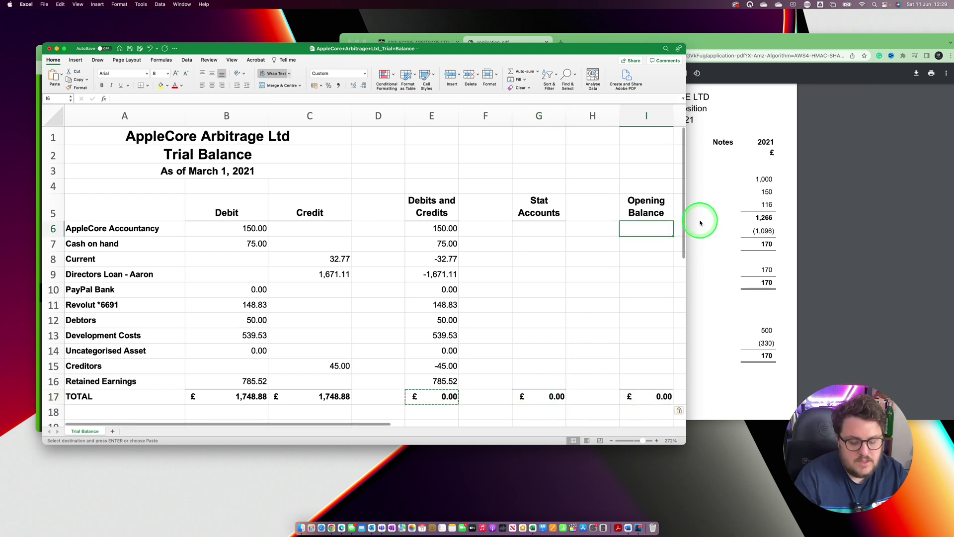
type("=")
key("Left")
key("Left")
type("-")
key("Left")
key("Left")
key("Left")
key("Left")
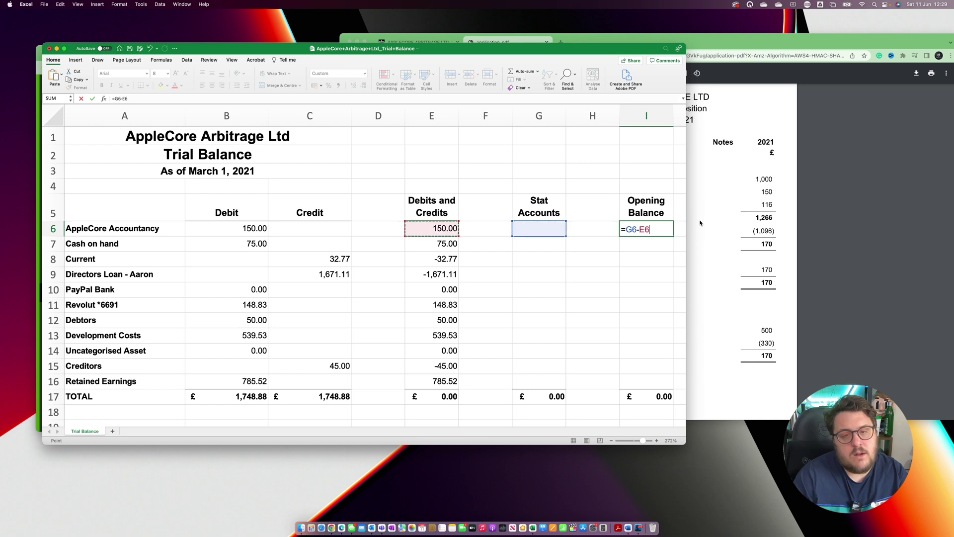
key("Return")
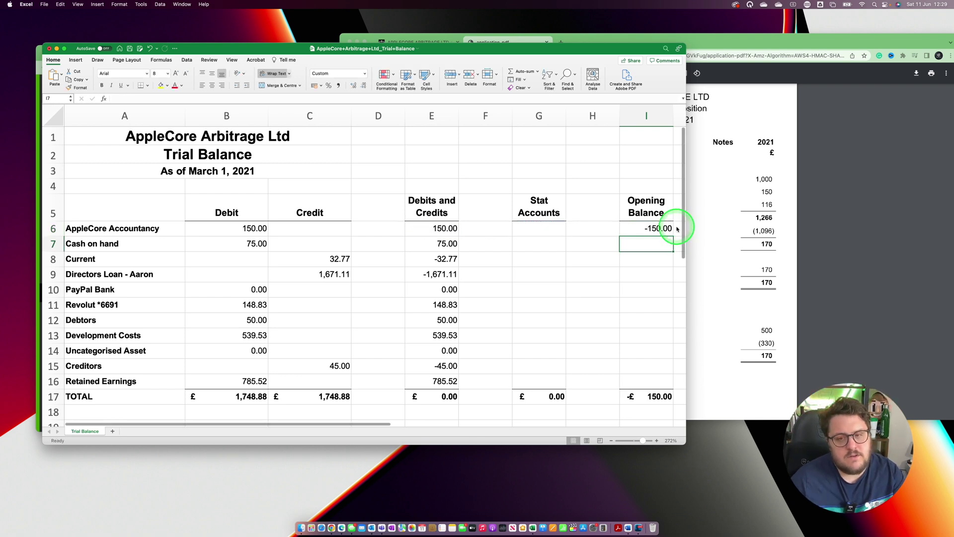
- Fill the Opening Balance formula from I6 down to I16
left_click(669, 229)
left_click_drag(674, 236, 664, 383)
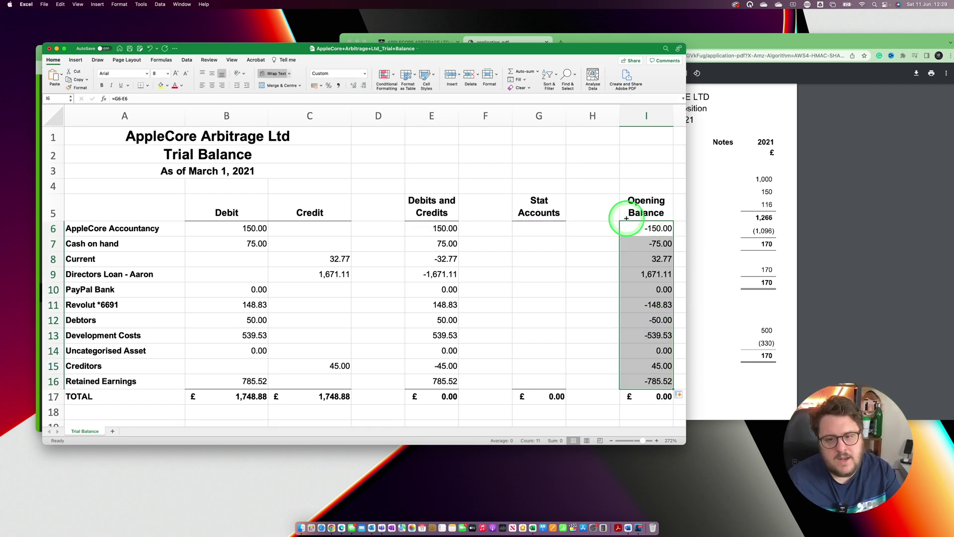
left_click(602, 174)
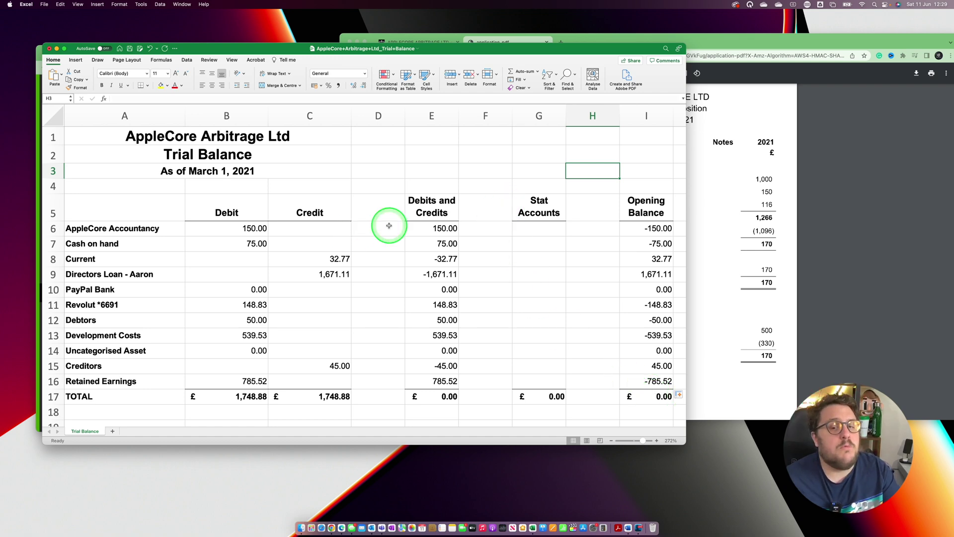
- Rearrange the filed accounts PDF beside the workbook so its 2021 figures stay visible, and return to G6 in the trial balance
left_click(810, 228)
left_click_drag(716, 37, 860, 38)
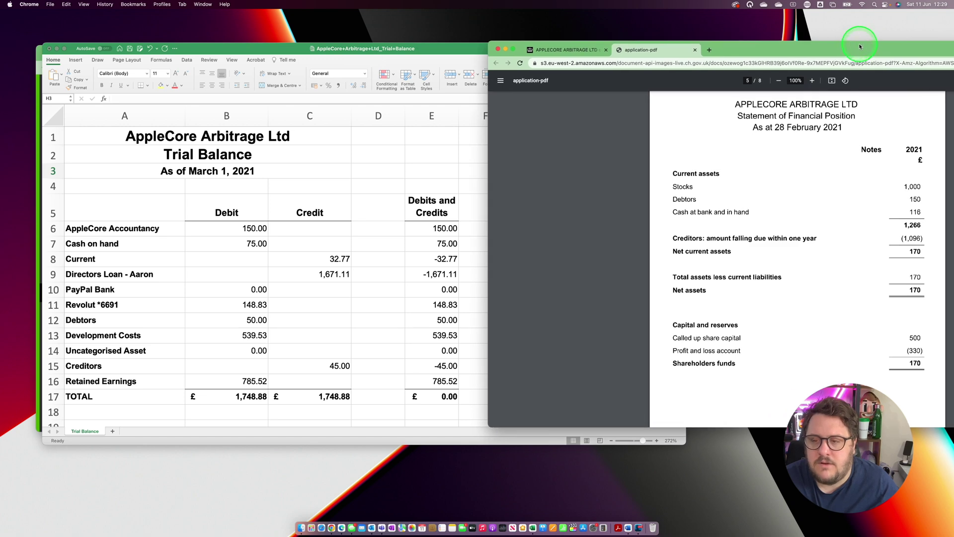
left_click(261, 215)
left_click_drag(790, 38, 835, 32)
left_click_drag(539, 37, 585, 41)
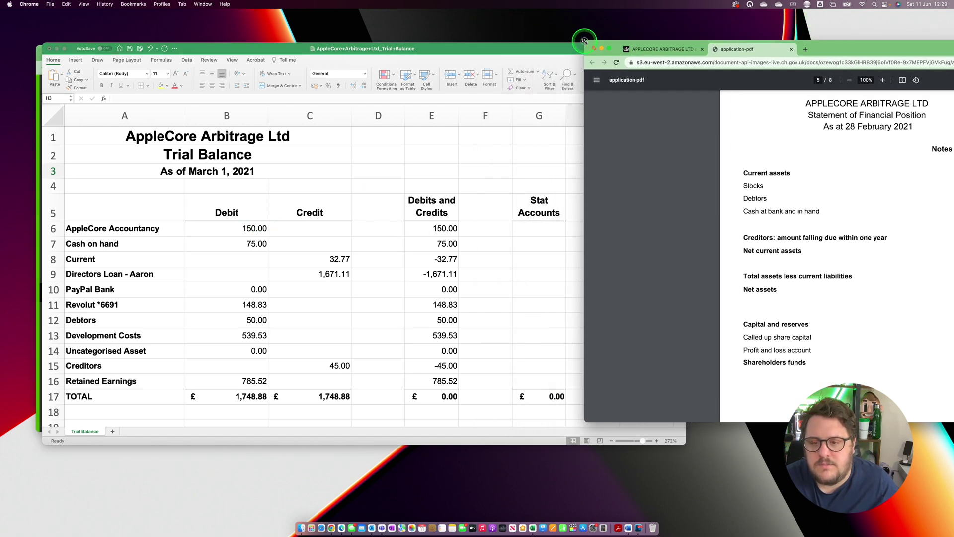
left_click_drag(829, 37, 781, 51)
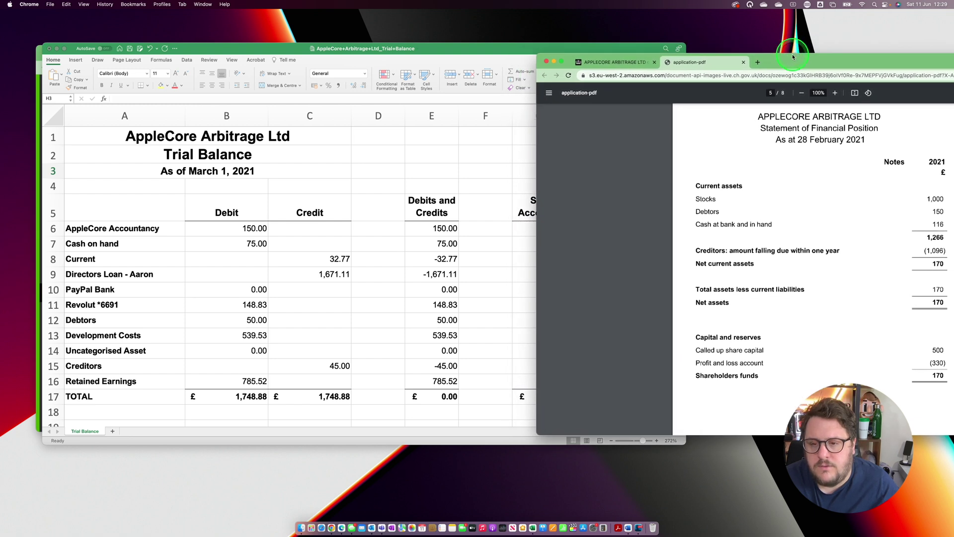
left_click(375, 157)
left_click(543, 233)
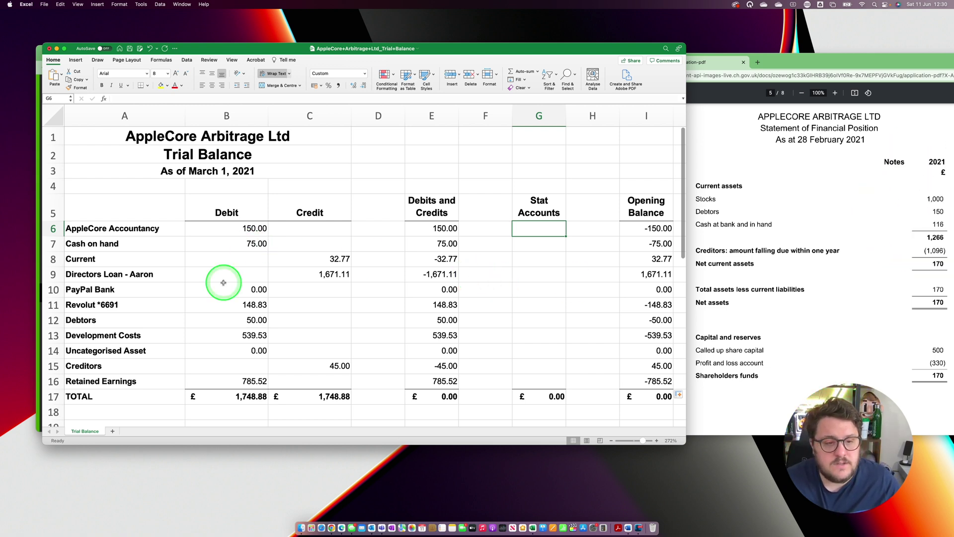
- Insert a new row above the Current account and label it Stock in A8
left_click(52, 259)
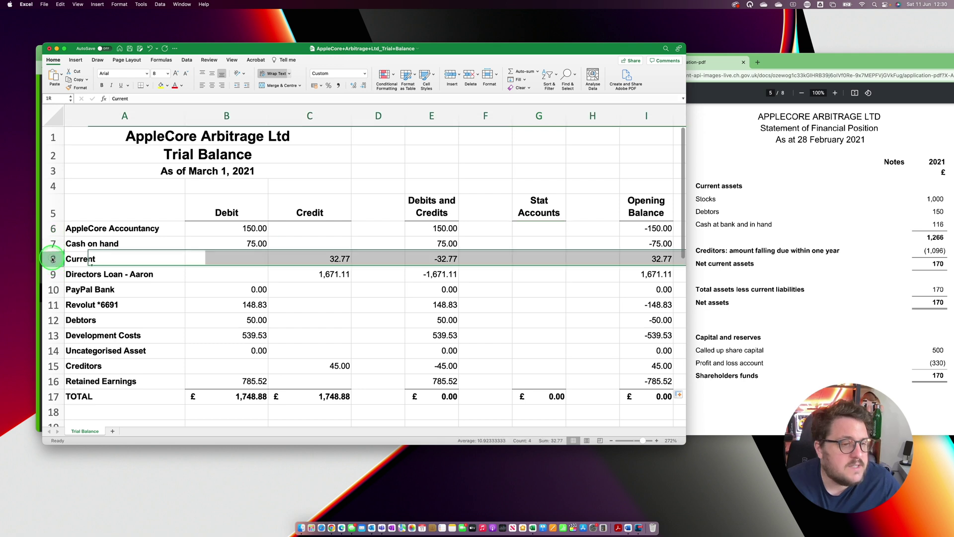
right_click(52, 259)
left_click(79, 298)
left_click(128, 254)
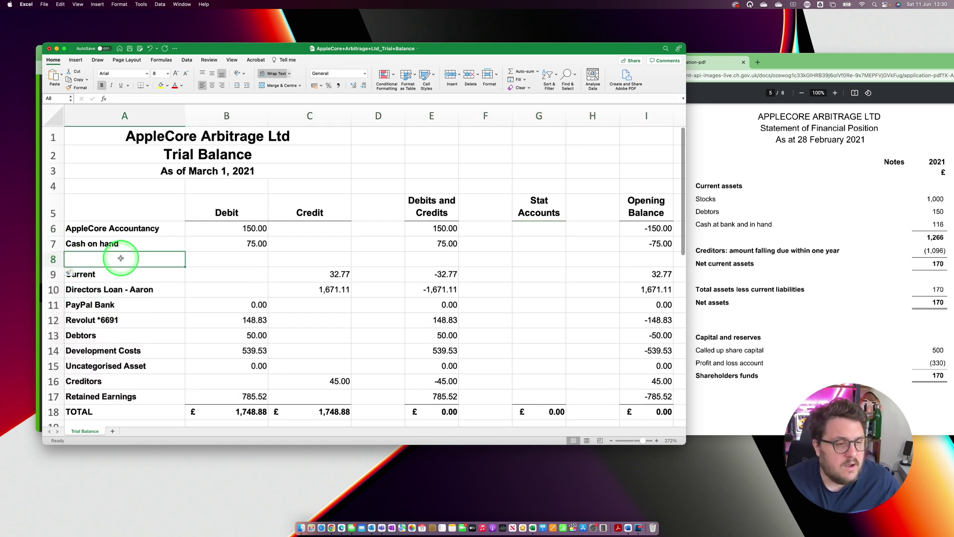
type("Stock")
- Copy the Debits and Credits and Opening Balance formulas from row 7 into the Stock row at E8 and I8
key("Tab")
key("Tab")
key("Tab")
key("Tab")
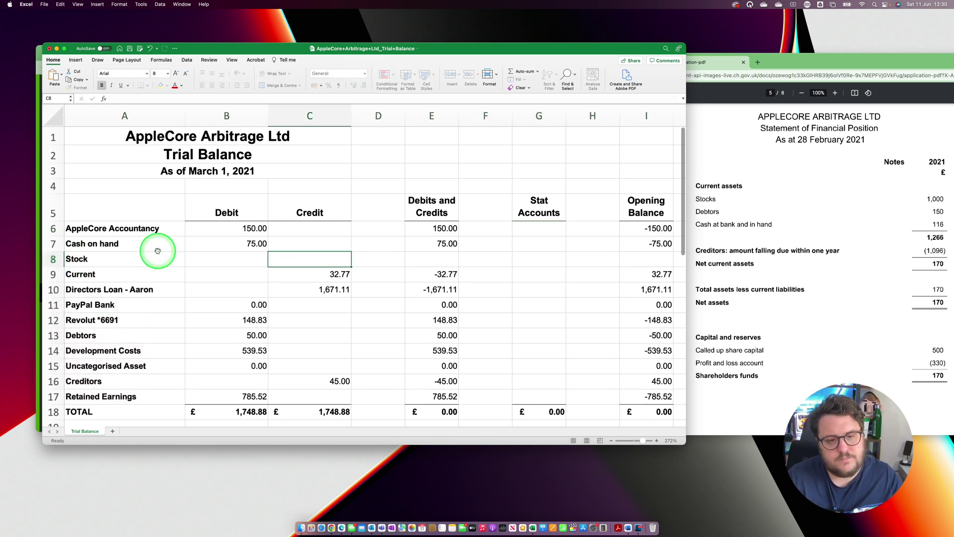
key("Tab")
key("Tab")
key("Tab")
key("Tab")
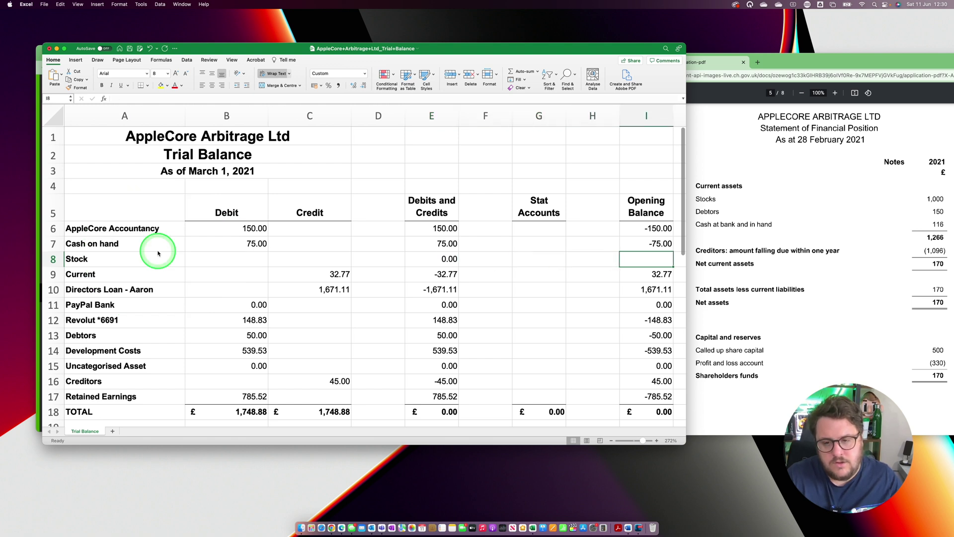
key("ctrl+d")
- Enter Stat Accounts values of 1,000 for Stock in G8 and 150 for AppleCore Accountancy in G6
key("Left")
key("Left")
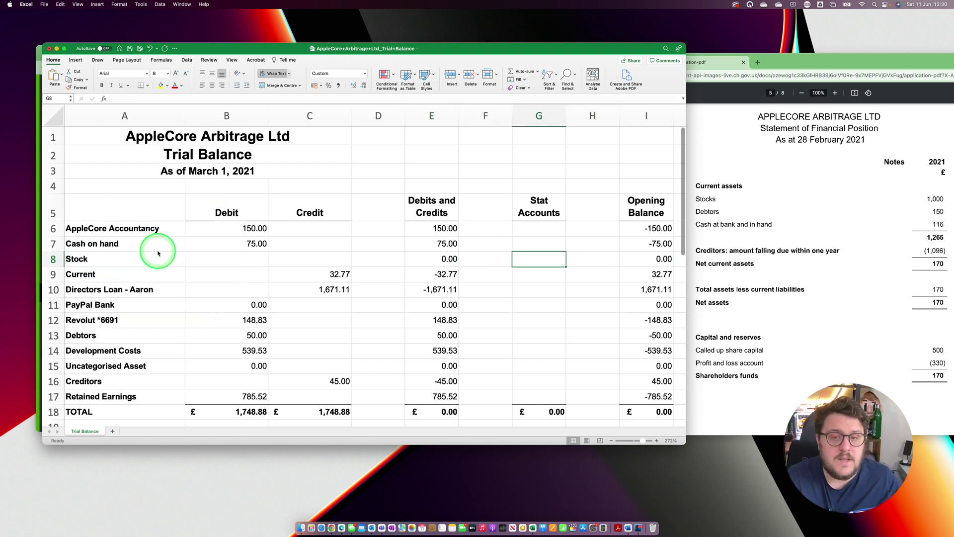
type("1,000")
key("Return")
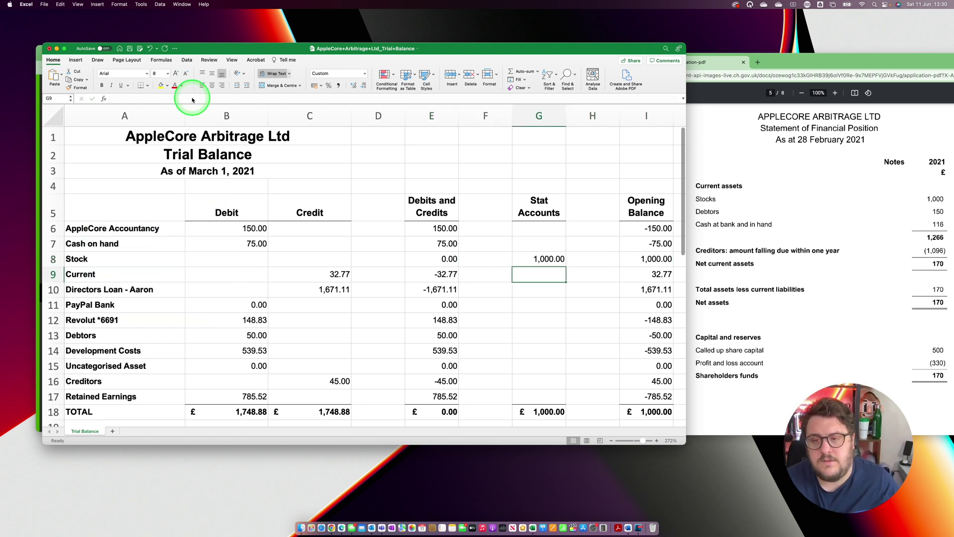
left_click(528, 266)
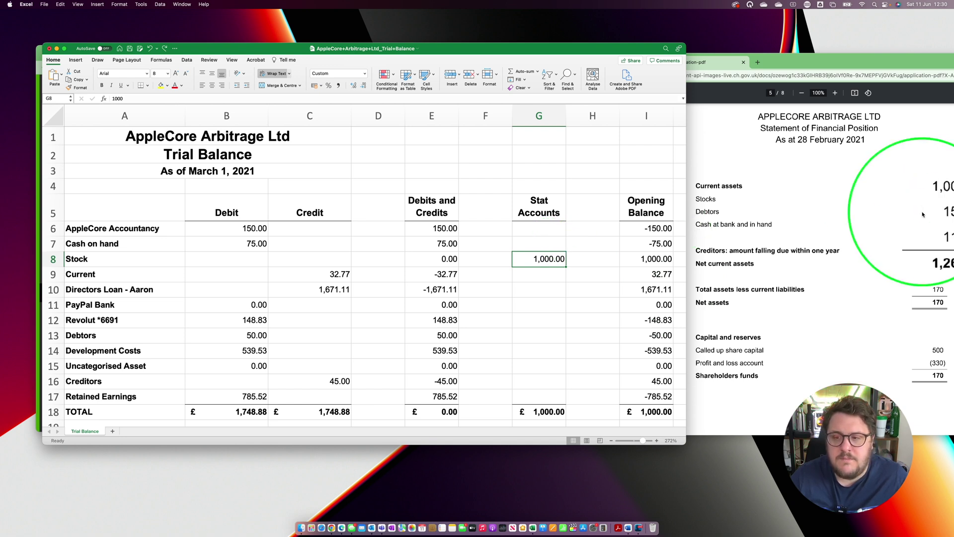
left_click(538, 228)
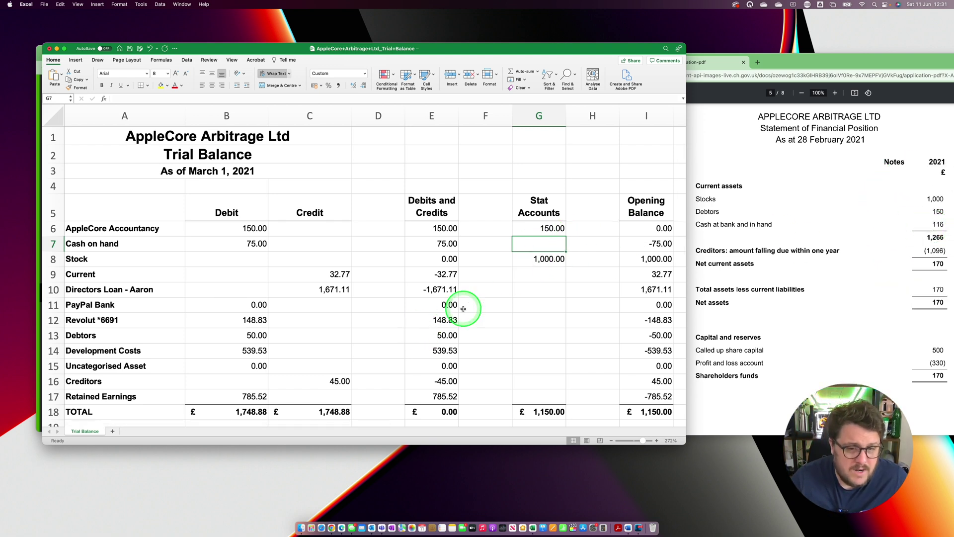
- Enter Stat Accounts values of -32.77 for Current in G9 and 148.83 for Revolut in G12
left_click(536, 273)
type("-32.")
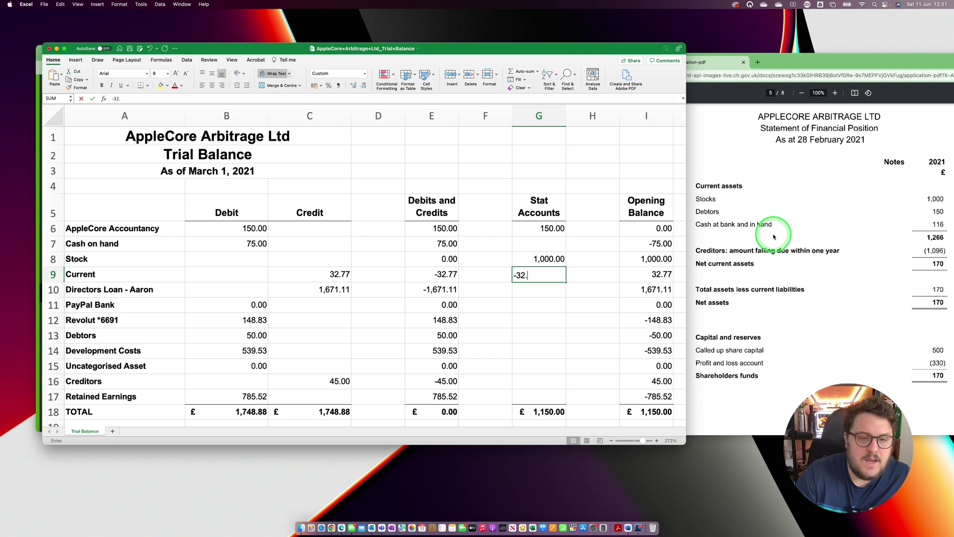
type("7")
key("Return")
key("Return")
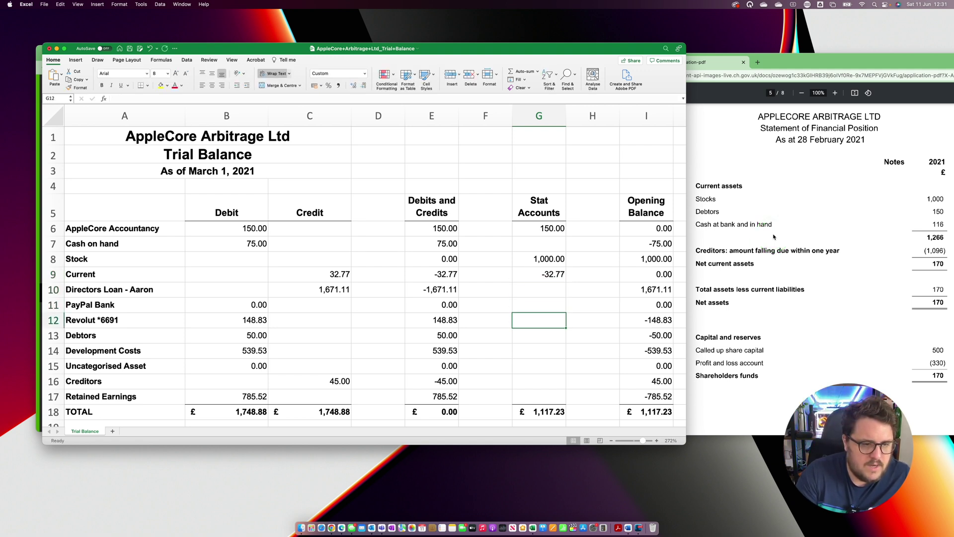
type("148.83")
key("Return")
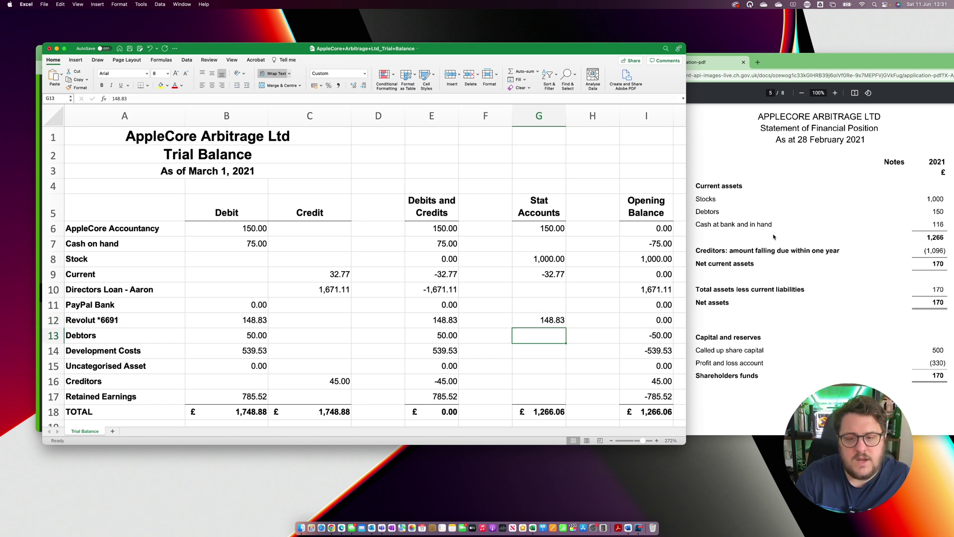
- Check the sum of G9:G12 against cash at bank and in hand in the filed accounts, and review the bank rows' opening balances
left_click_drag(551, 274, 553, 320)
left_click(590, 272)
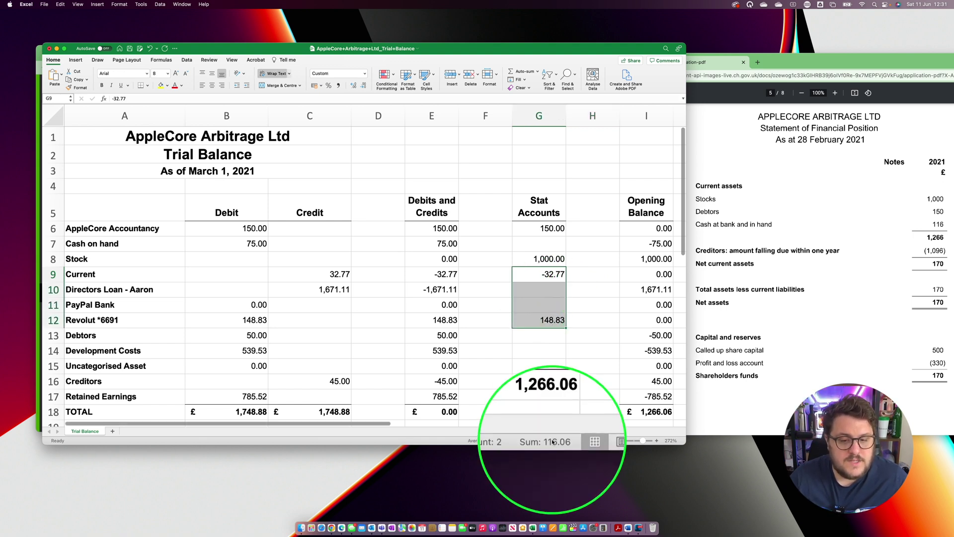
left_click(615, 230)
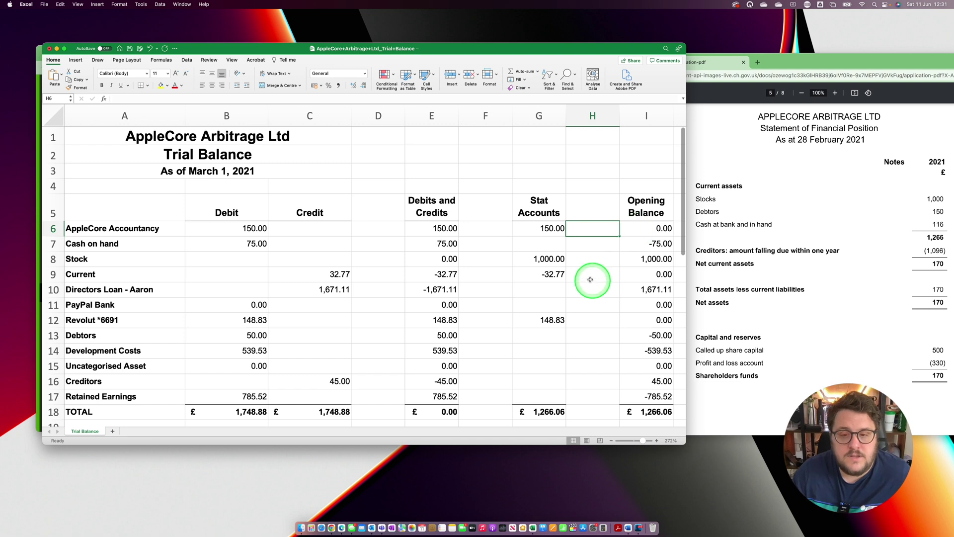
left_click(549, 271)
left_click(549, 320)
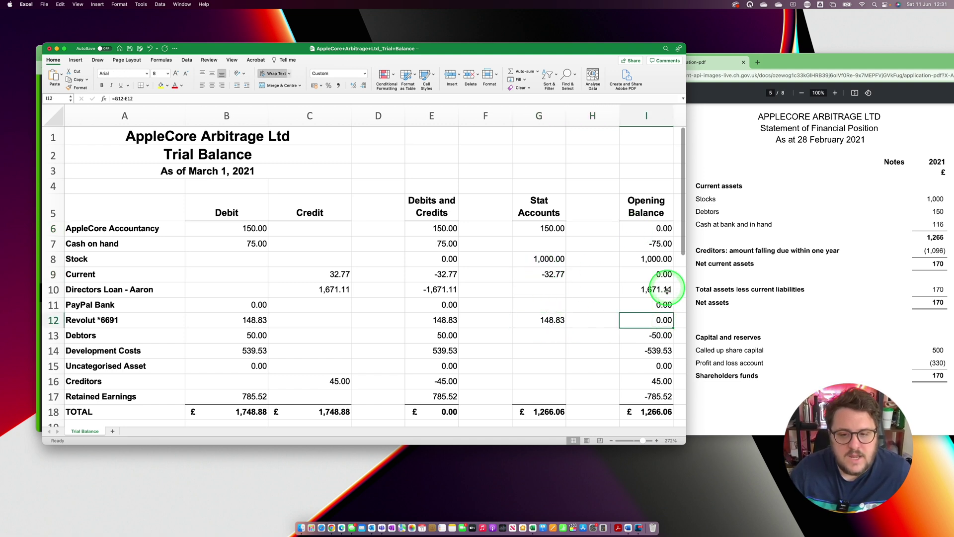
- Enter the filed accounts' creditors figure of -1096 as the Directors Loan Stat Accounts value in G10 and check its opening balance
left_click(655, 274)
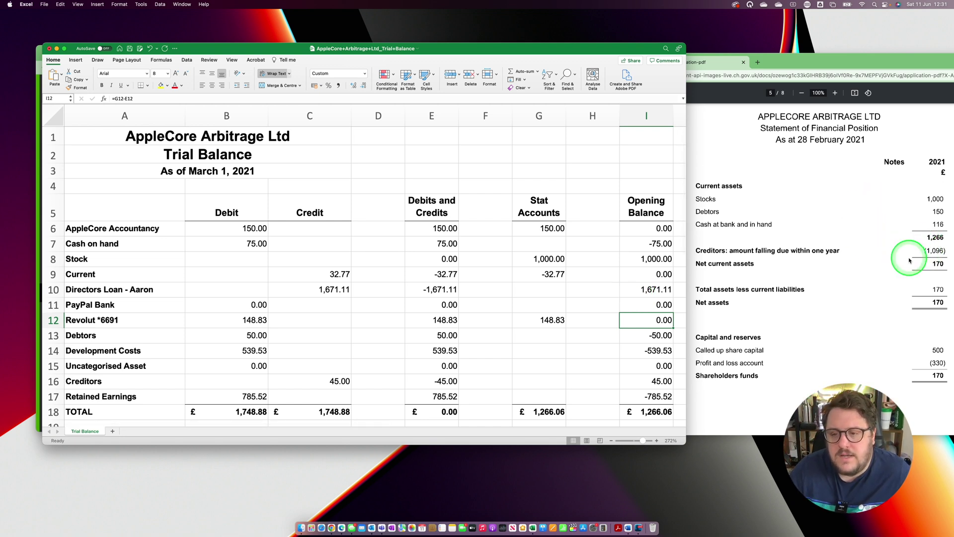
left_click(543, 292)
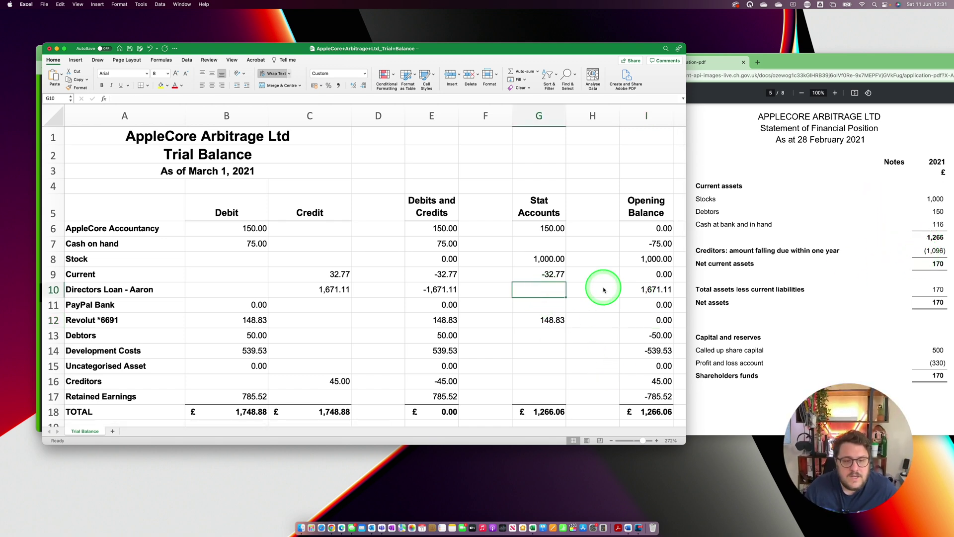
type("-1096")
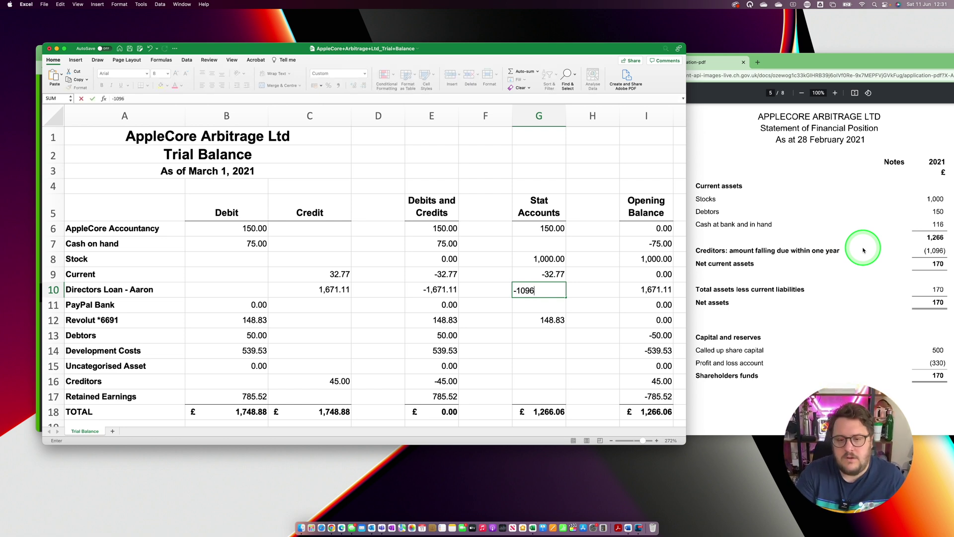
key("Return")
left_click(544, 289)
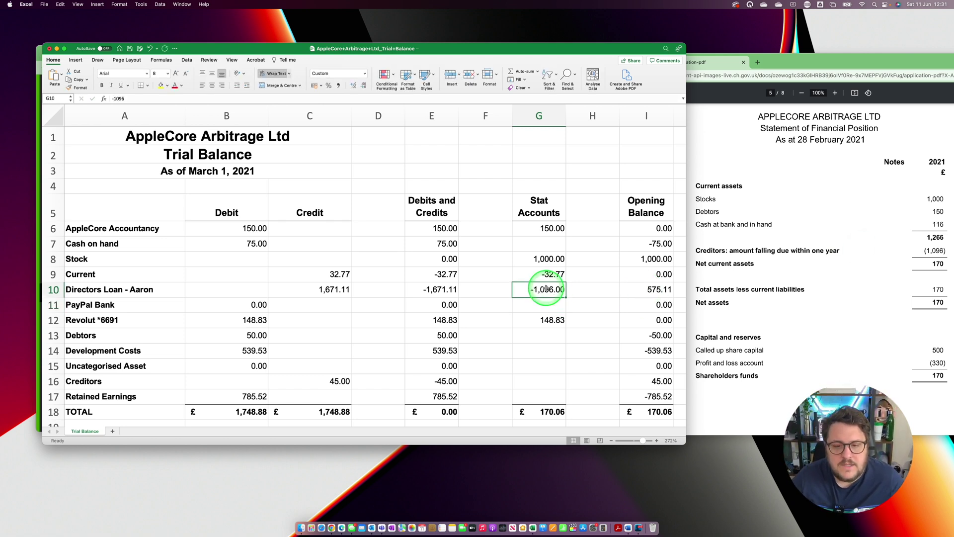
left_click(657, 289)
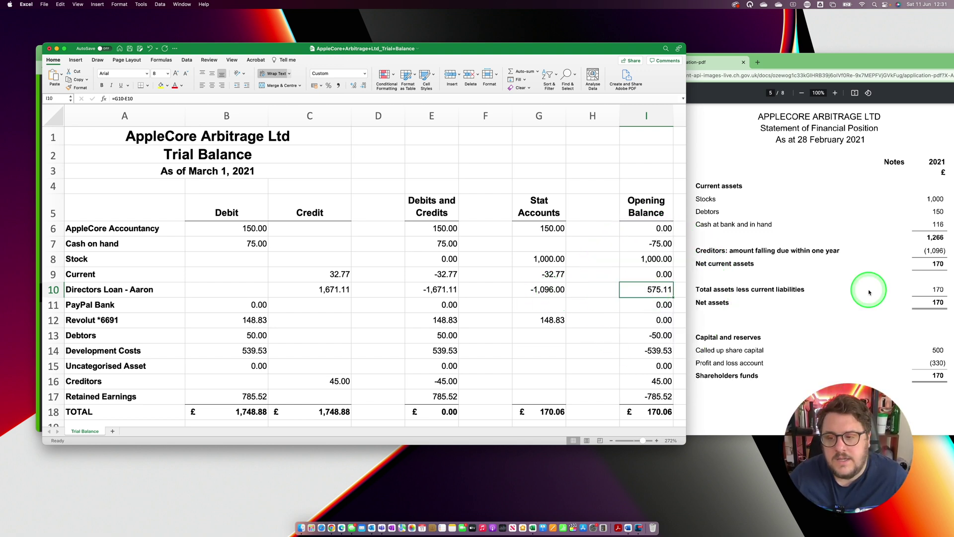
- Insert a new row above Retained Earnings and label it Share Capital in A17
right_click(53, 396)
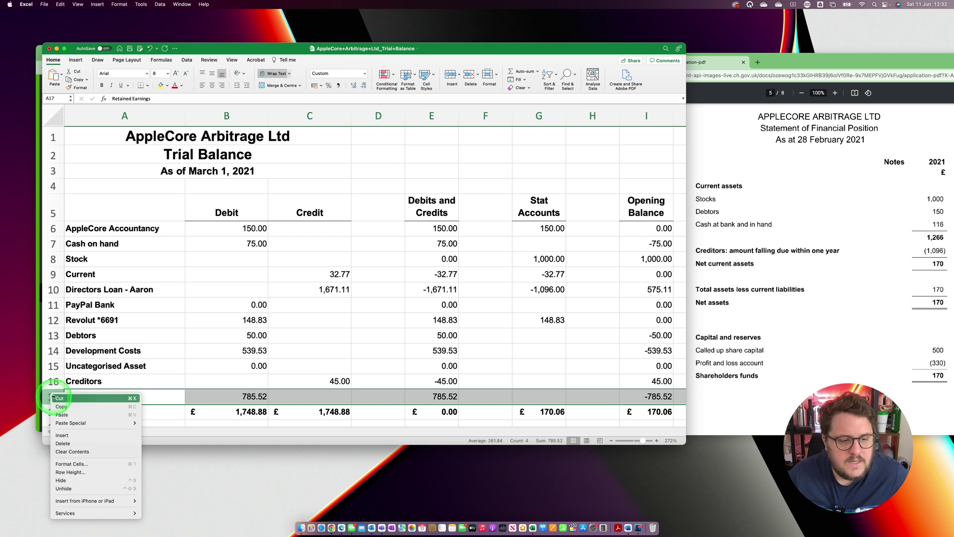
left_click(81, 435)
left_click(75, 396)
type("C")
key("BackSpace")
type("Share Cap")
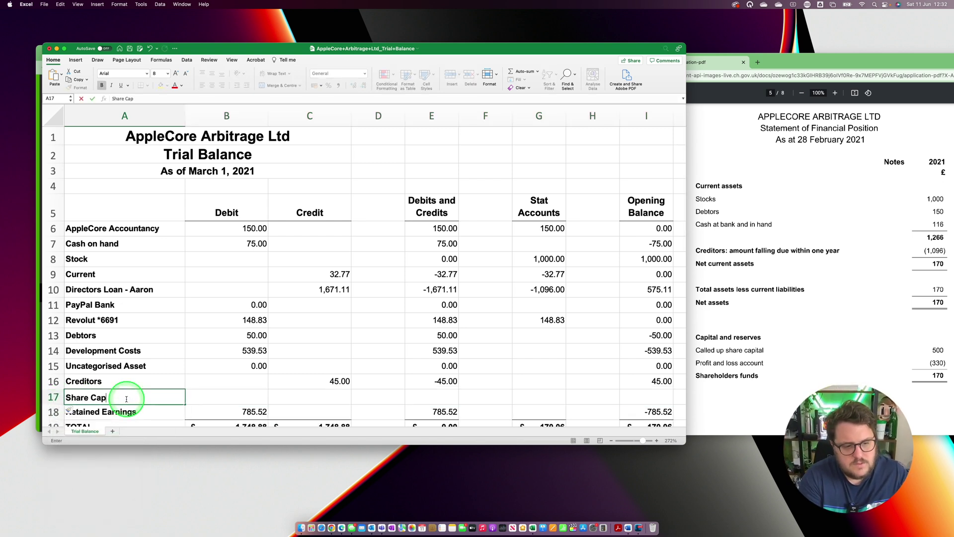
type("ital")
- Fill the Debits and Credits and Opening Balance formulas from row 16 down into the Share Capital row at E17 and I17
key("Tab")
key("Tab")
key("Tab")
key("Tab")
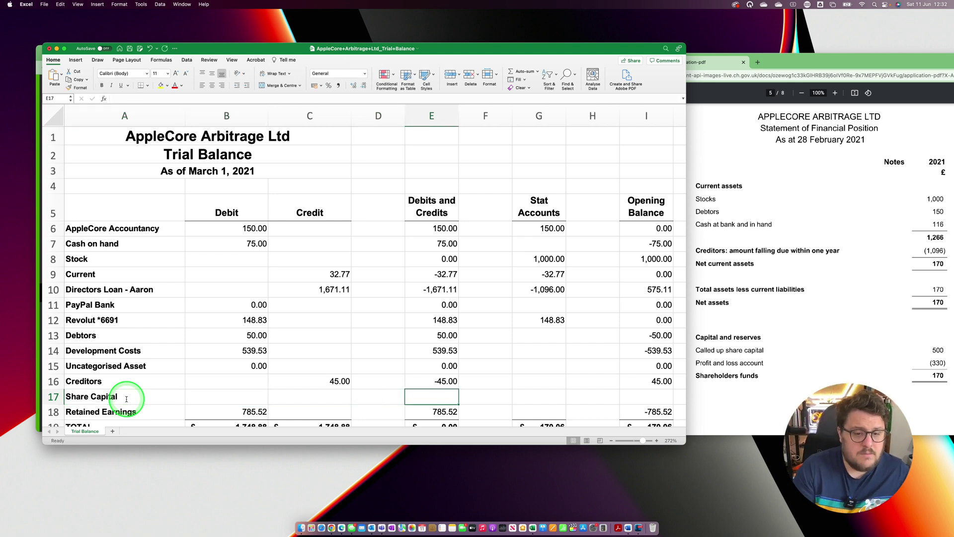
key("ctrl+d")
key("Tab")
key("Tab")
key("Tab")
key("Tab")
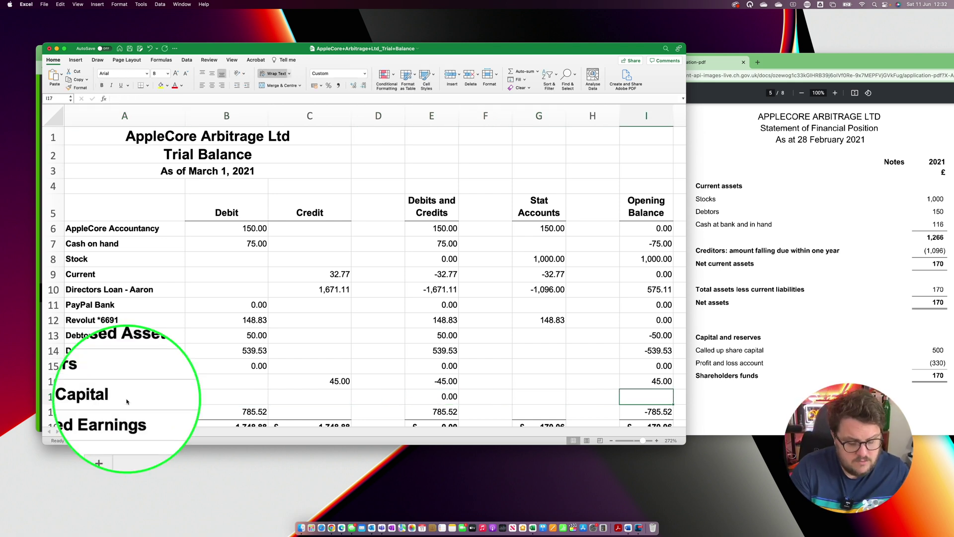
key("ctrl+d")
- Enter Stat Accounts values of -500 for Share Capital in G17 and 330 for Retained Earnings in G18
key("Left")
key("Left")
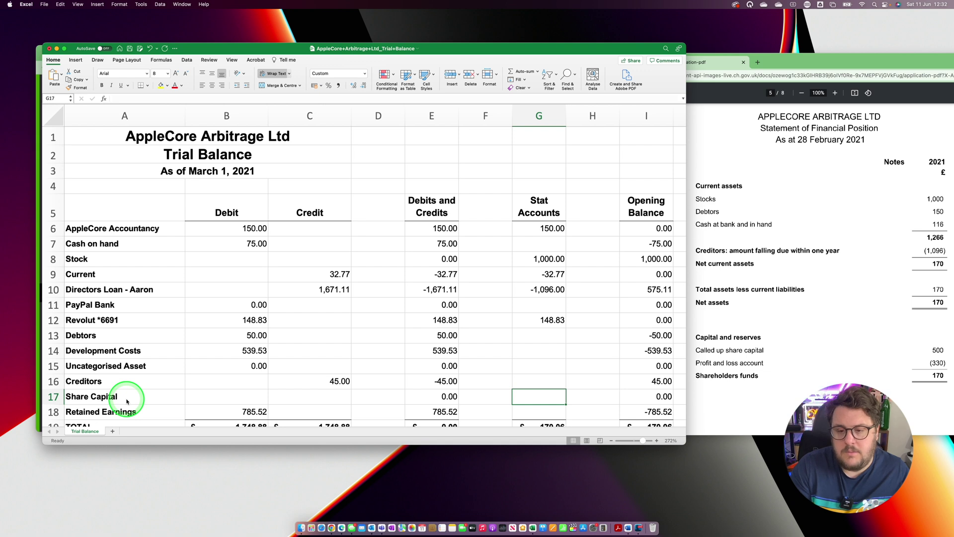
type("-2500")
key("BackSpace")
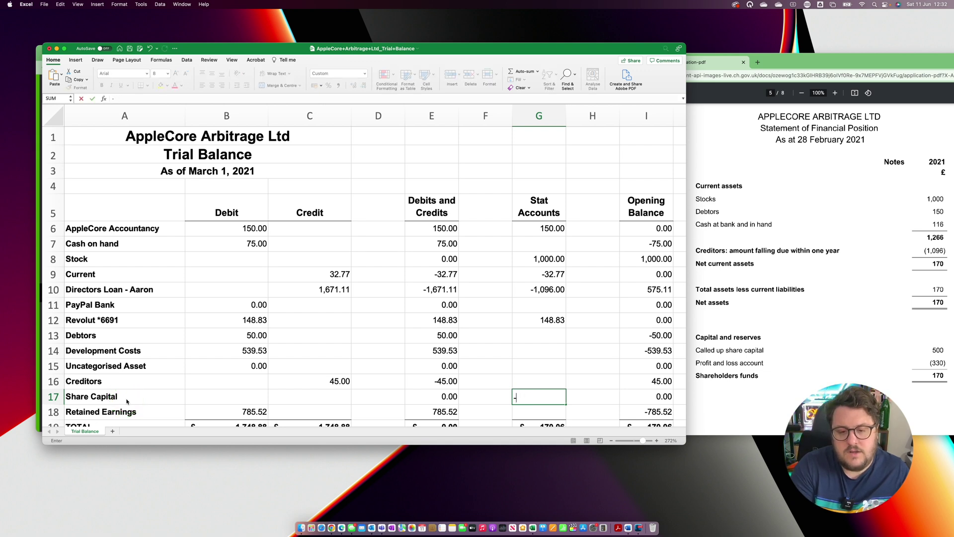
key("Return")
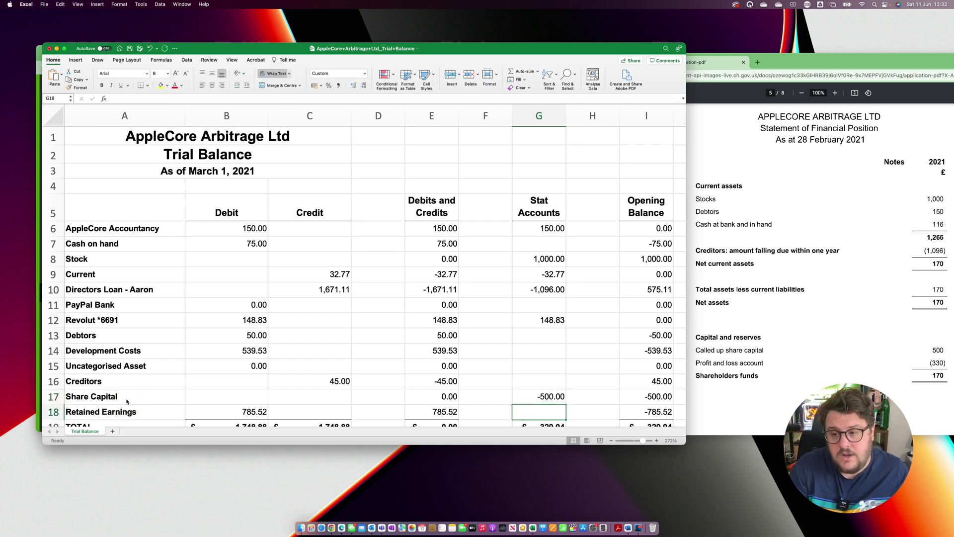
type("330")
key("Return")
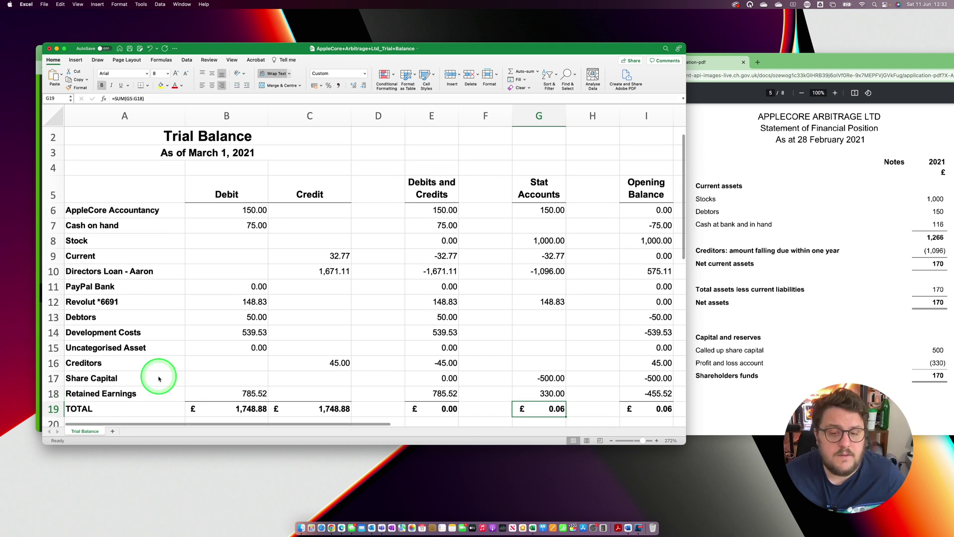
- Correct the Retained Earnings Stat Accounts value in G18 to 329.94 to remove the rounding difference from the total
double_click(553, 394)
type("0.0")
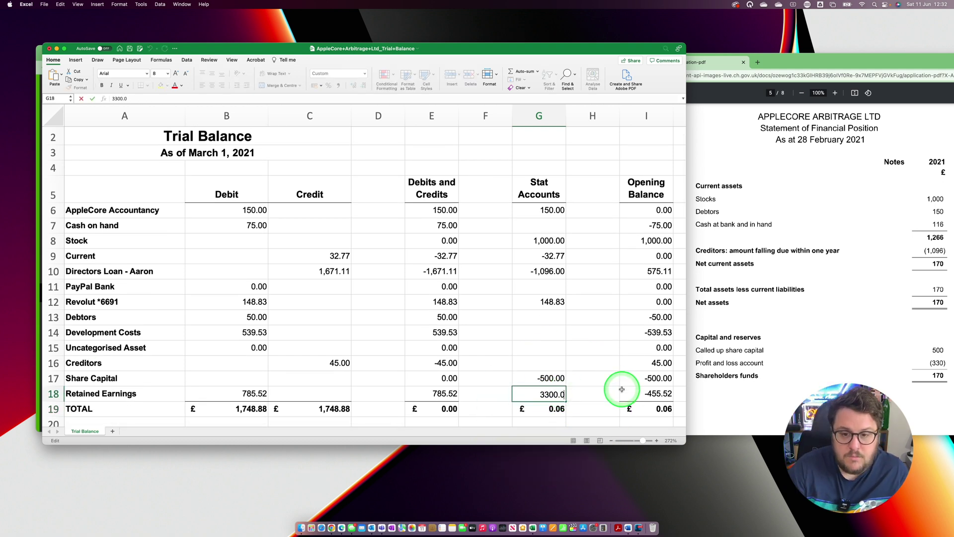
type("6")
key("Return")
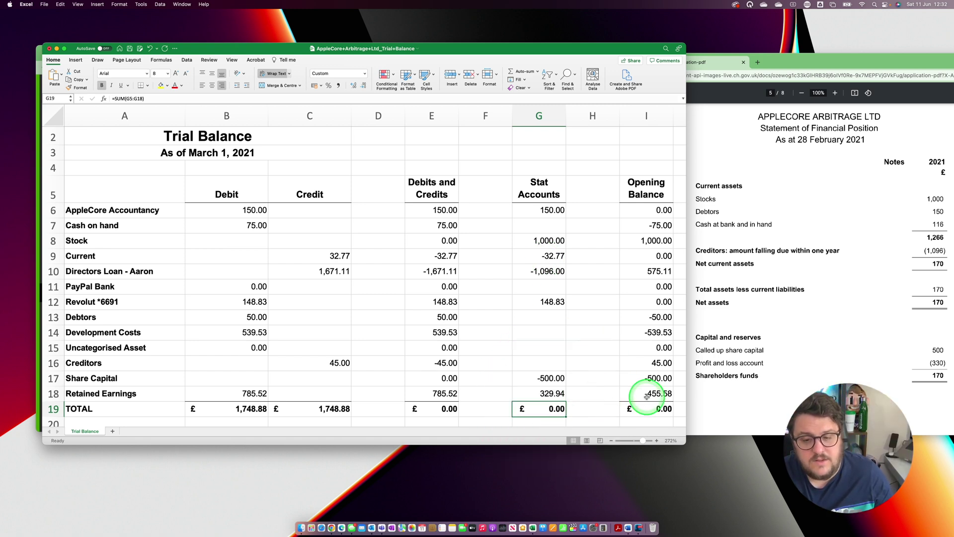
left_click(546, 393)
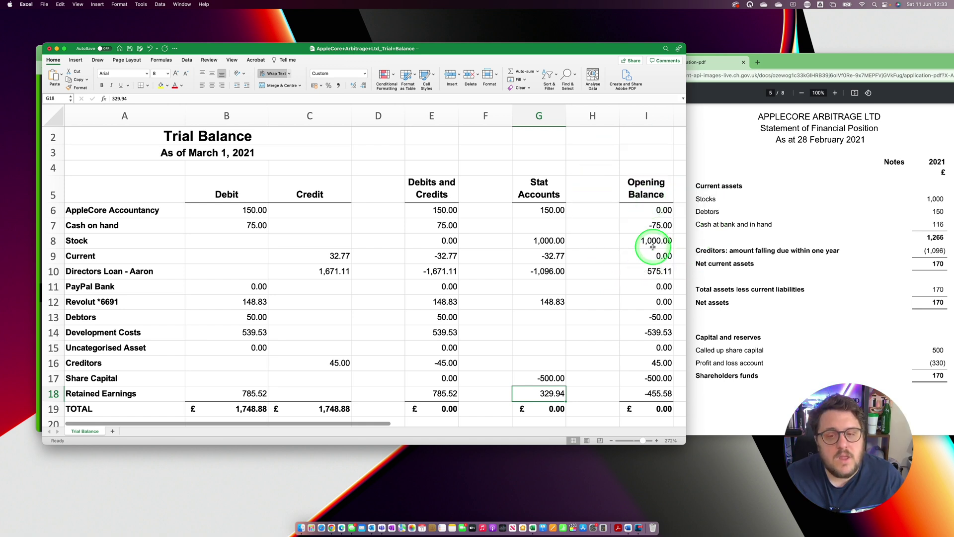
- Review the Opening Balance differences for Cash on hand, Directors Loan, Debtors, Development Costs, Creditors and Share Capital against their source columns
left_click(657, 228)
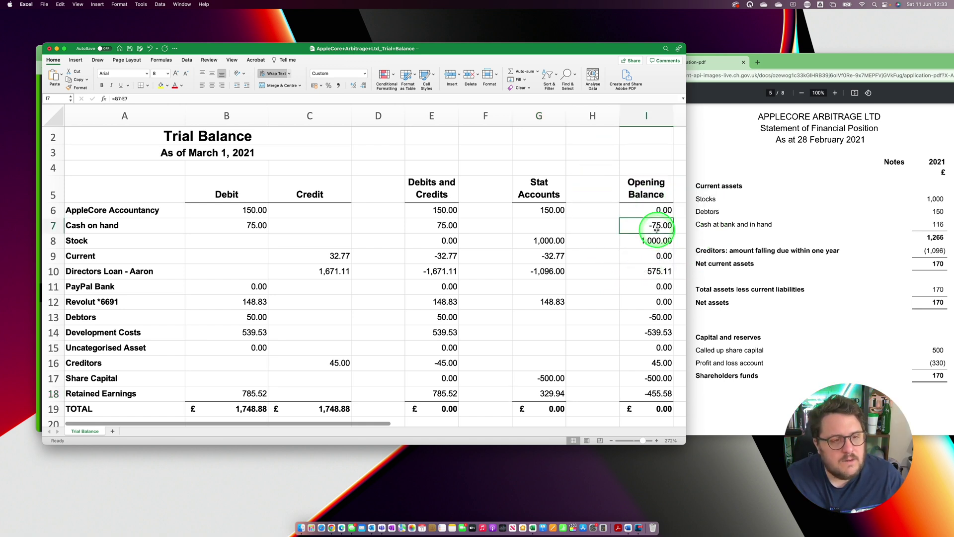
left_click(547, 226)
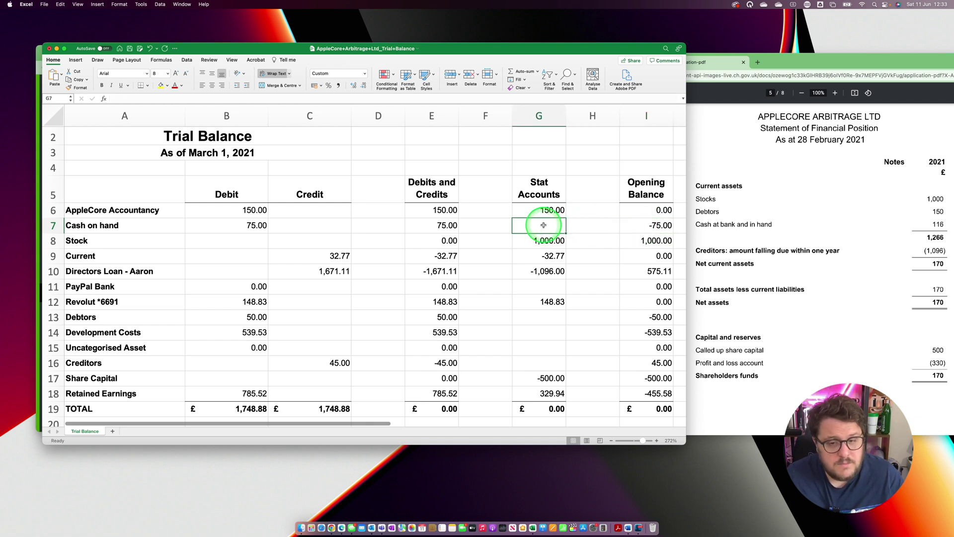
left_click(646, 271)
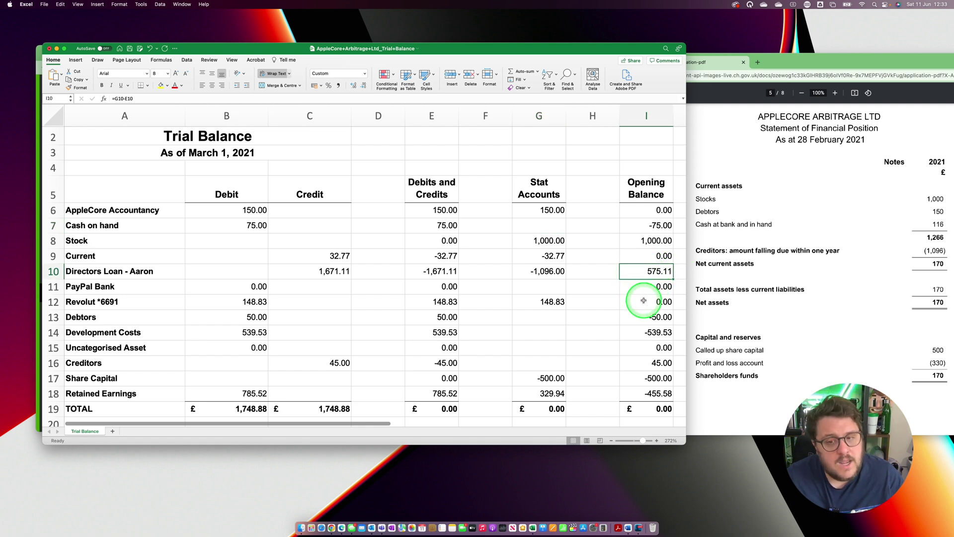
left_click(655, 317)
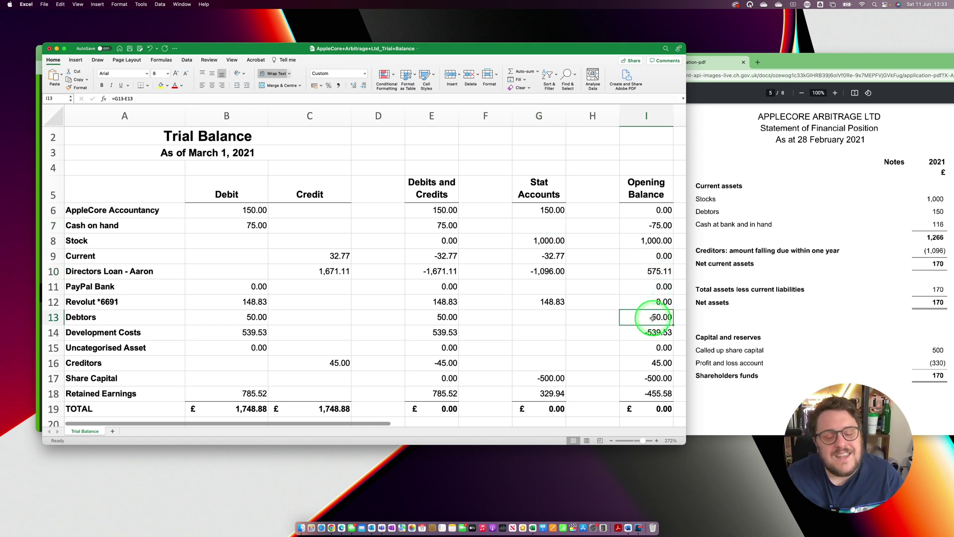
left_click(249, 318)
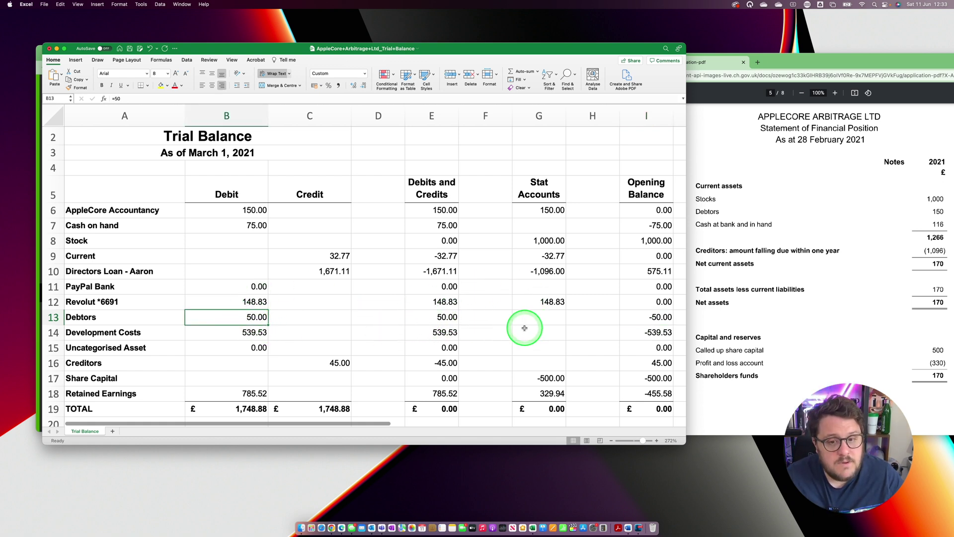
left_click(649, 306)
left_click(651, 316)
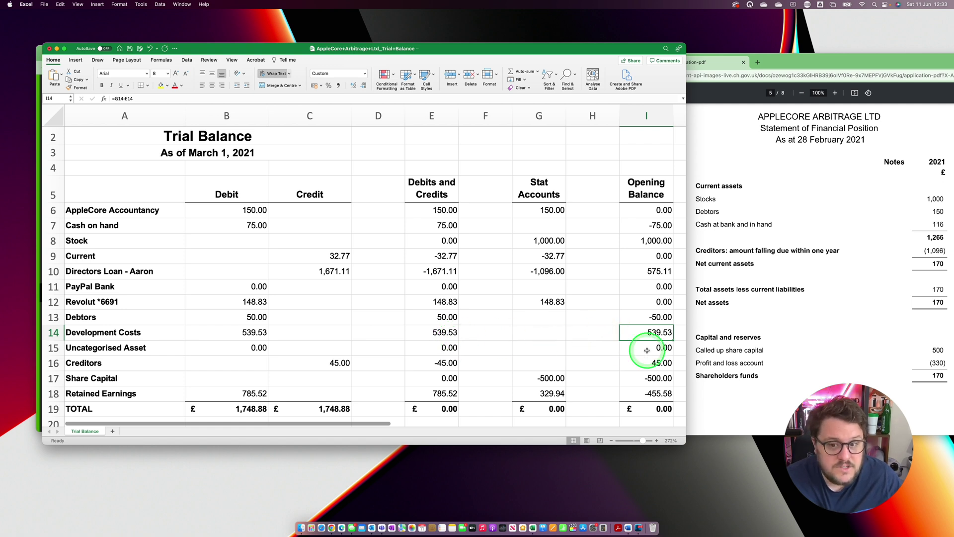
left_click(656, 366)
left_click(660, 324)
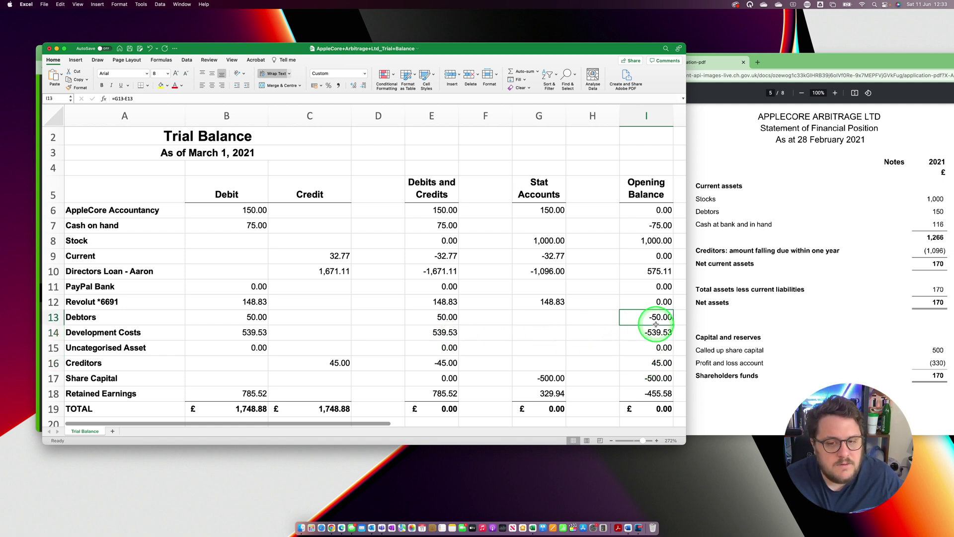
left_click(653, 363)
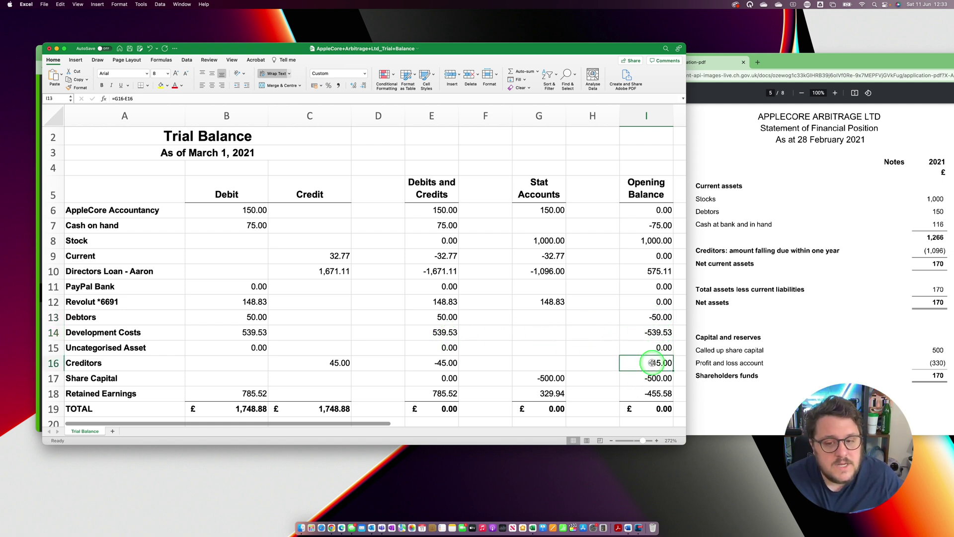
left_click(549, 361)
left_click(531, 381)
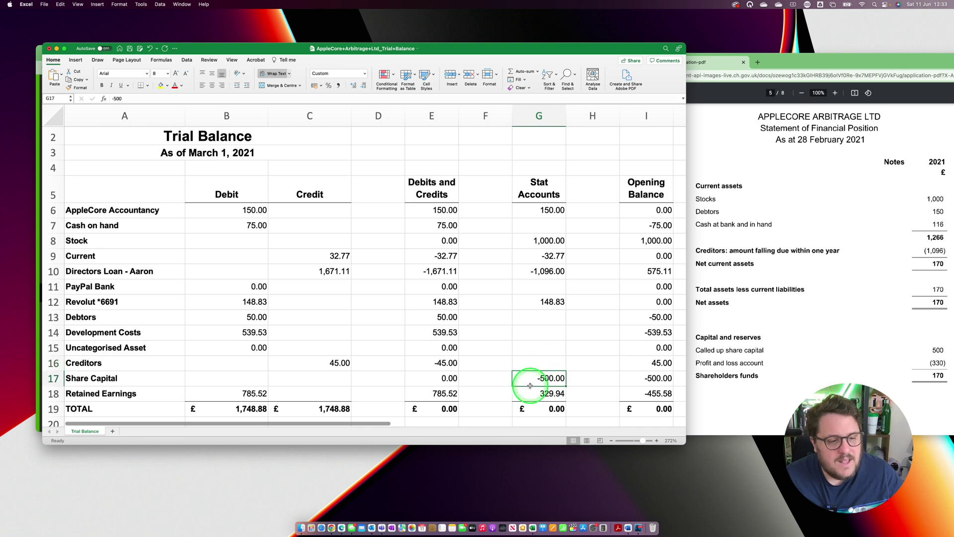
left_click(657, 377)
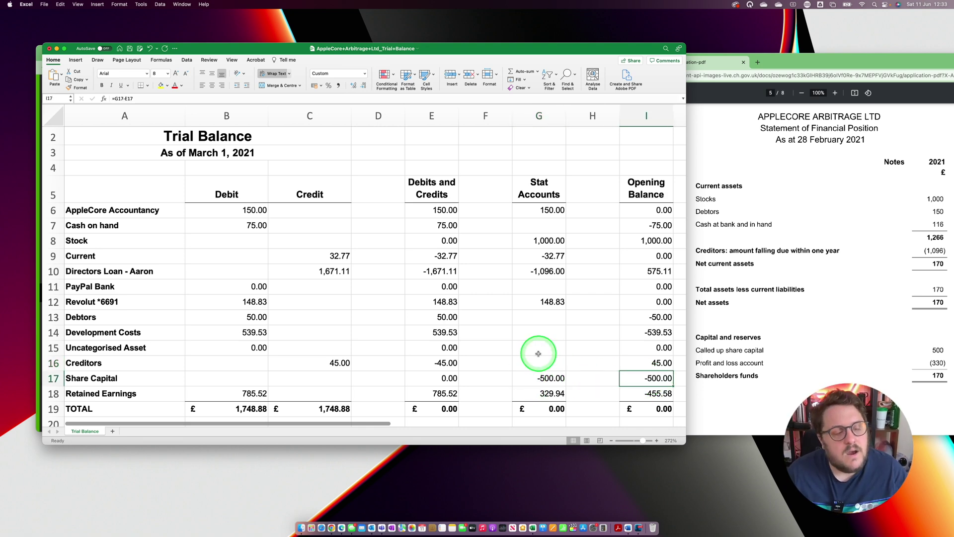
scroll(515, 373, "up", 5)
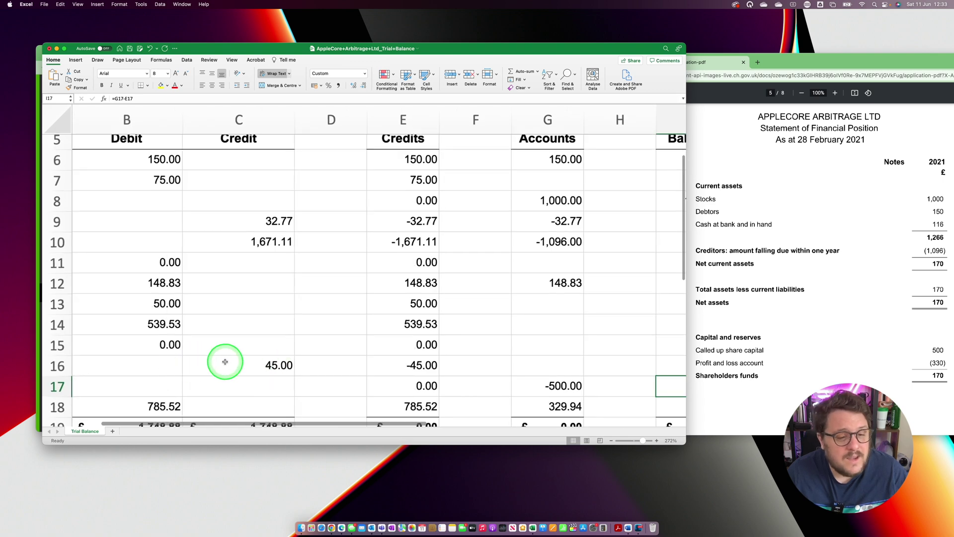
scroll(256, 356, "left", 1)
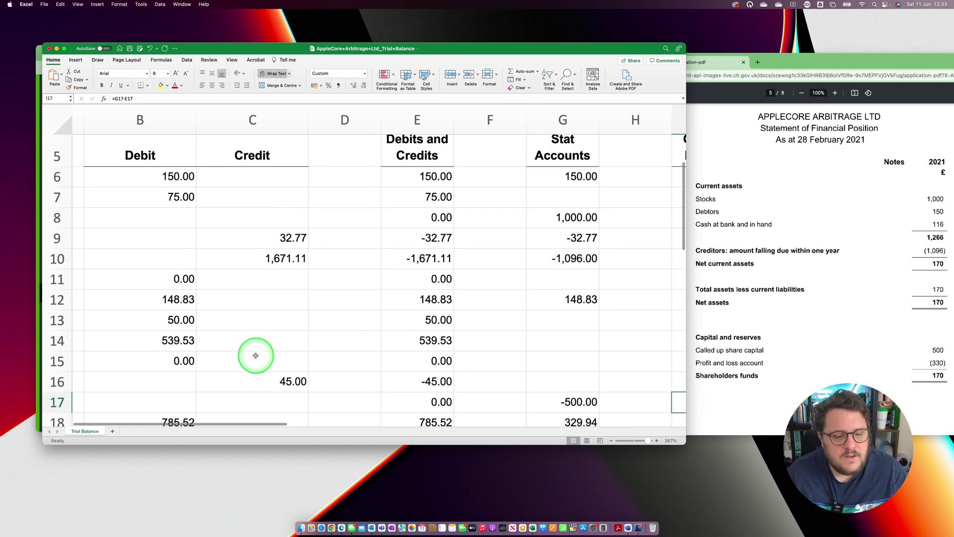
scroll(256, 356, "right", 4)
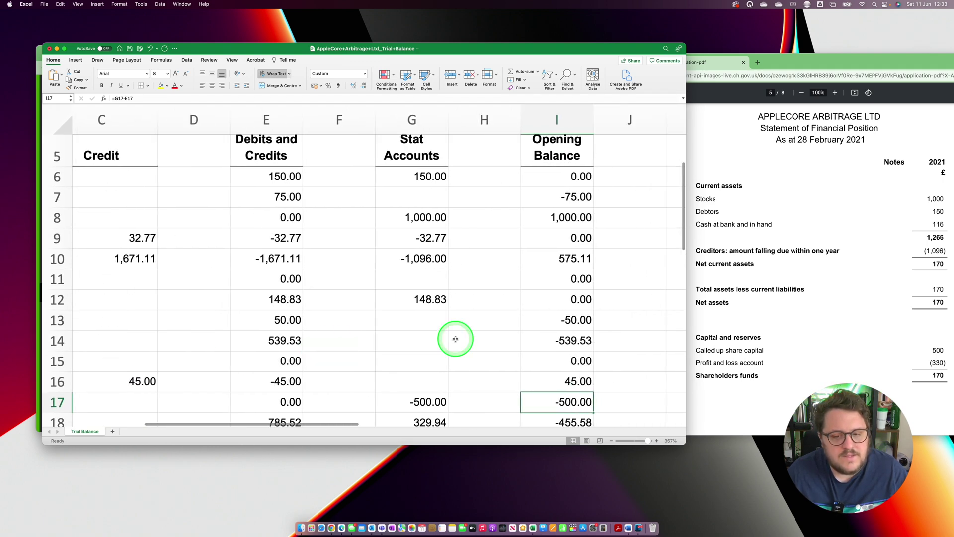
scroll(455, 339, "down", 2)
scroll(458, 334, "down", 3)
scroll(464, 335, "left", 5)
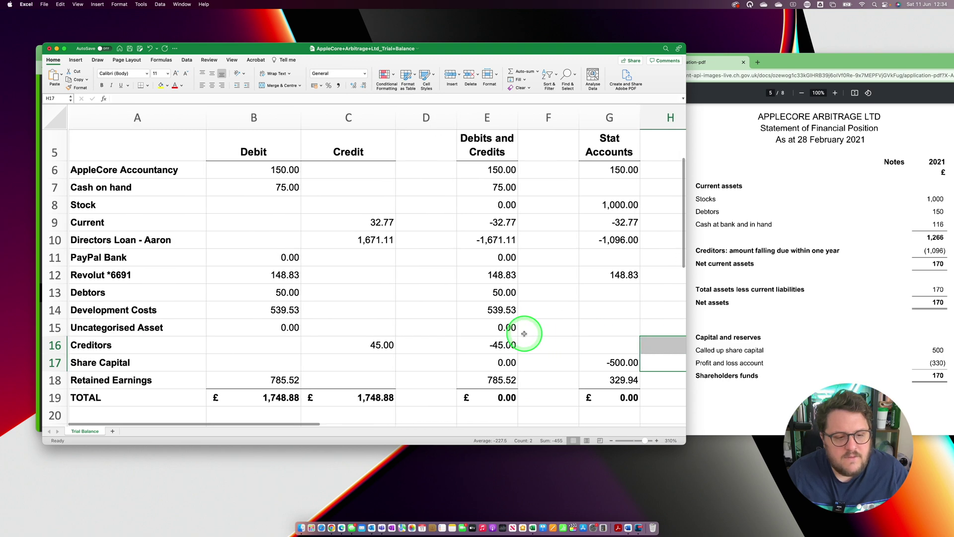
scroll(525, 333, "right", 4)
key("Left")
key("Left")
key("Up")
key("Up")
key("Up")
key("Up")
scroll(441, 285, "up", 3)
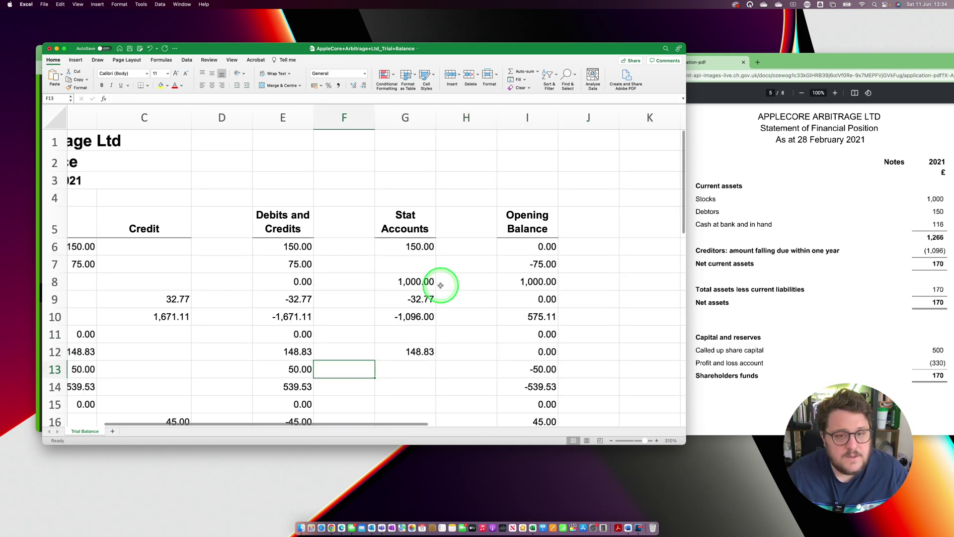
- Hide columns B to H, leaving the account names beside the Opening Balance column
left_click_drag(466, 117, 164, 125)
right_click(166, 124)
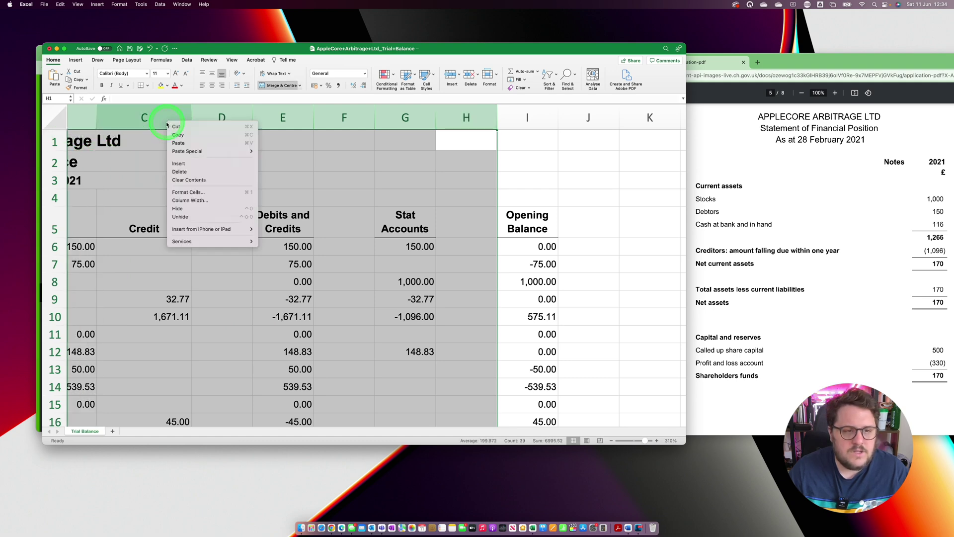
left_click(209, 209)
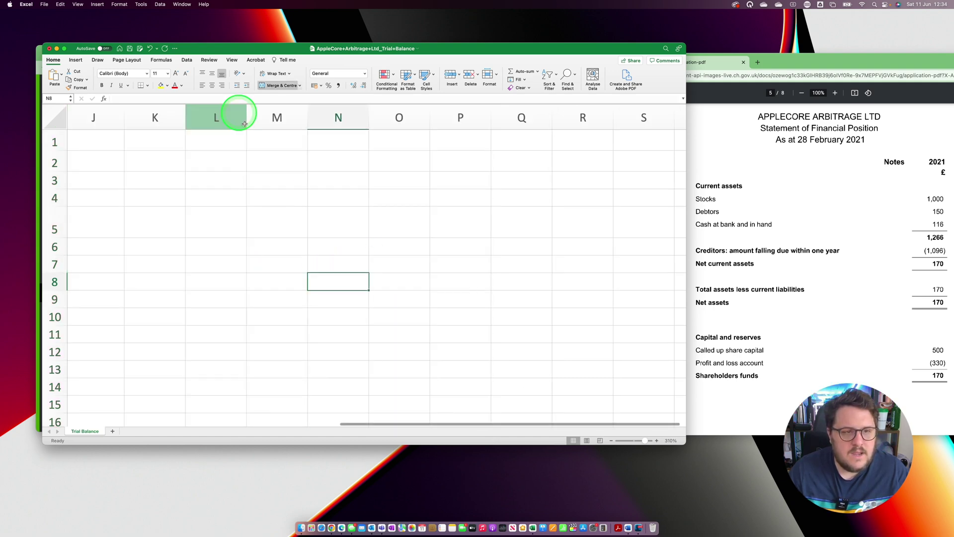
scroll(348, 341, "left", 5)
scroll(326, 323, "down", 3)
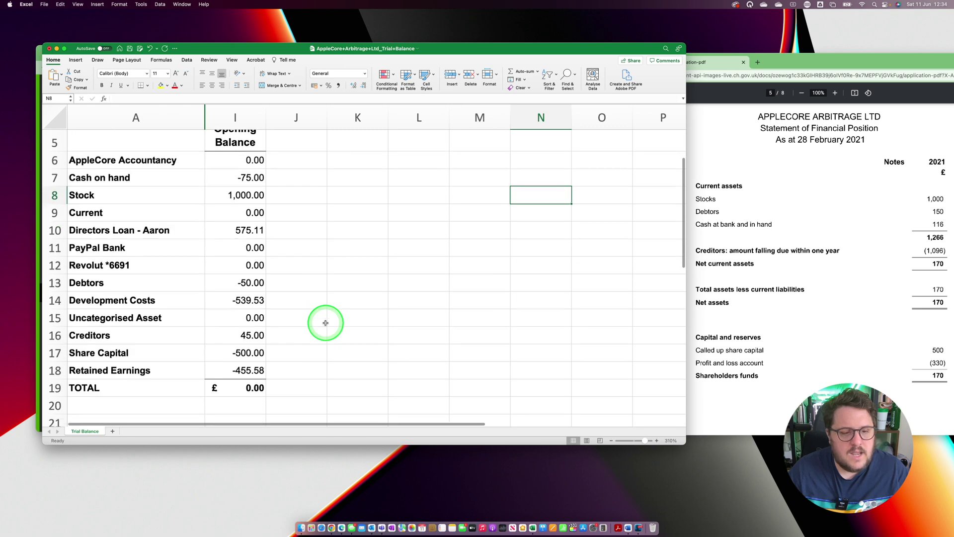
scroll(326, 322, "up", 1)
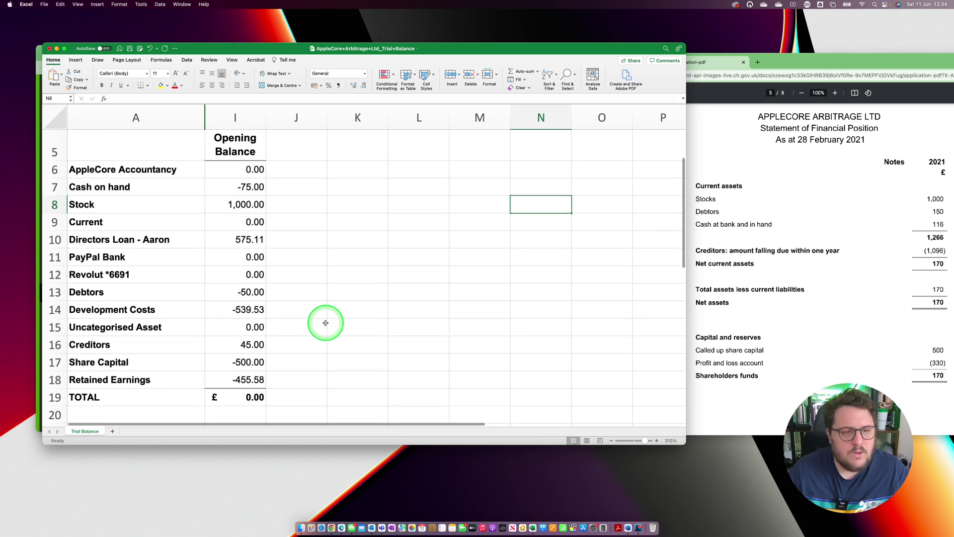
- Move the spreadsheet clear of the browser, switch to QuickBooks and start a new journal entry
left_click(130, 50)
left_click_drag(230, 48, 794, 38)
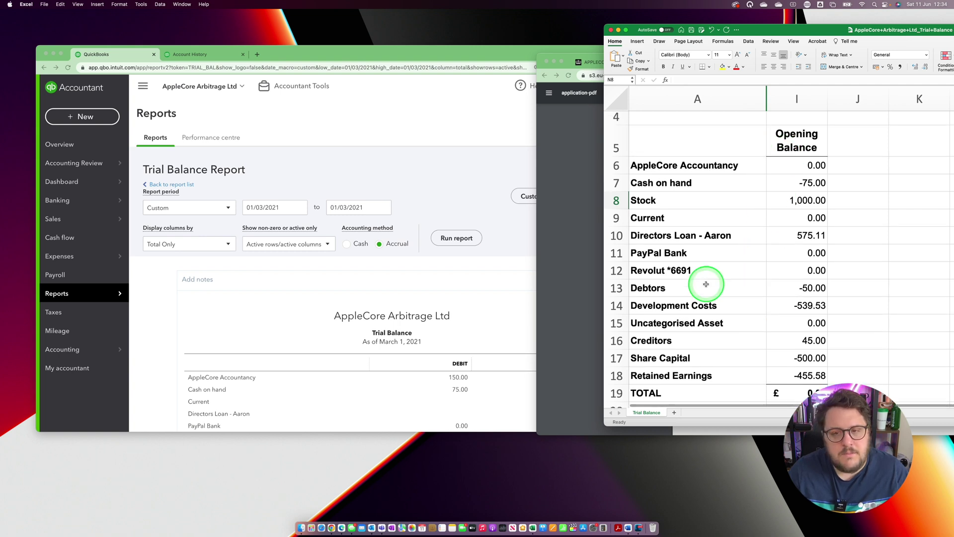
left_click(335, 140)
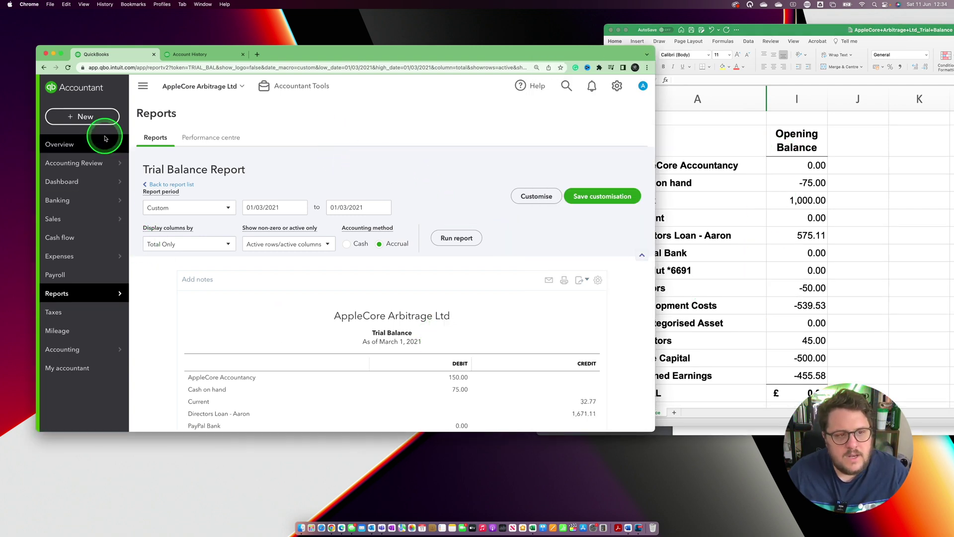
left_click(88, 119)
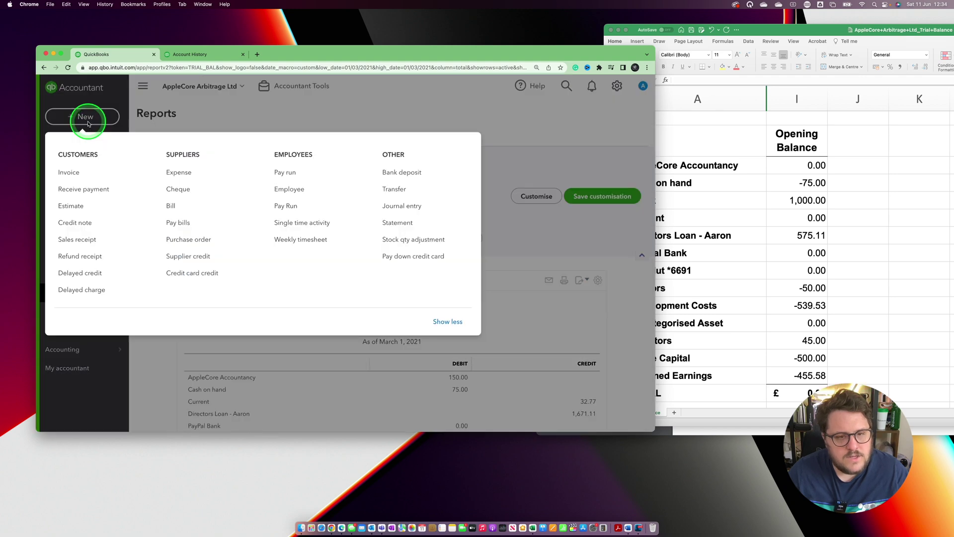
left_click(407, 206)
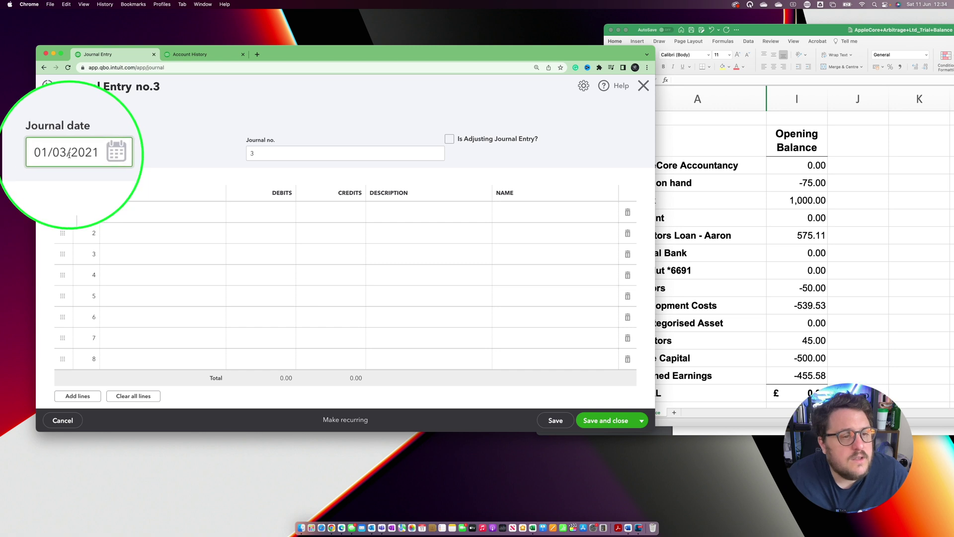
- Set the journal number to Obal Jnl and attach the file AppleCore+Arbitrage+Ltd_Trial+Balance.xlsx to the journal entry
left_click(287, 156)
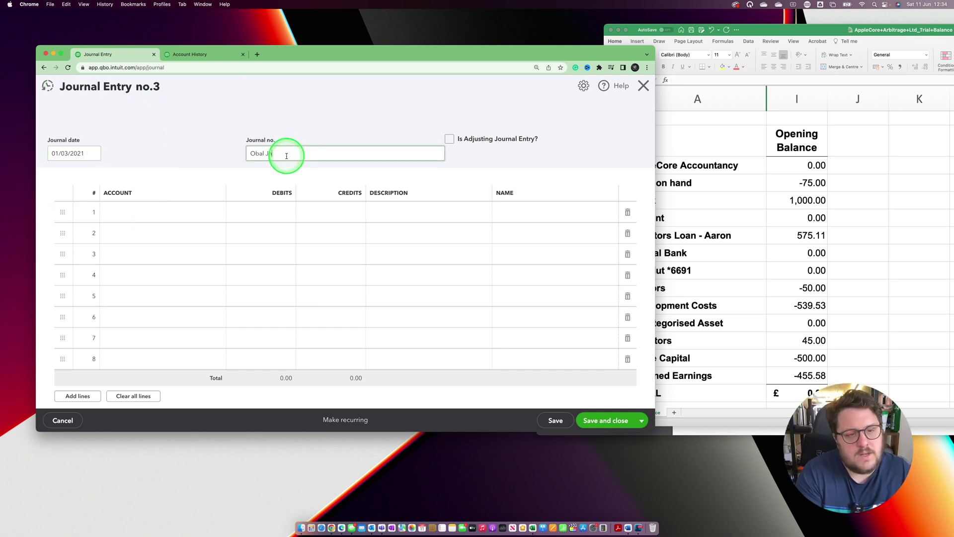
left_click(222, 181)
scroll(222, 181, "down", 5)
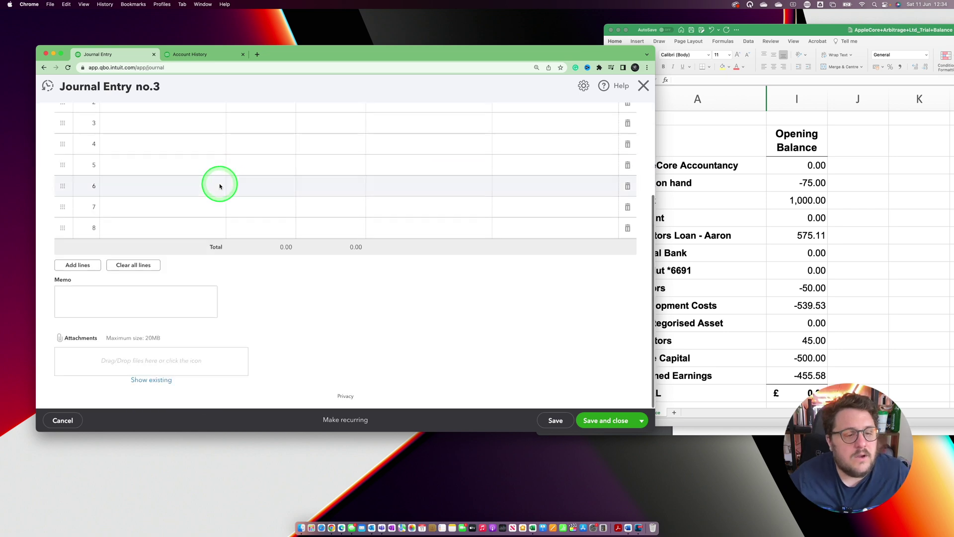
left_click(102, 357)
double_click(278, 172)
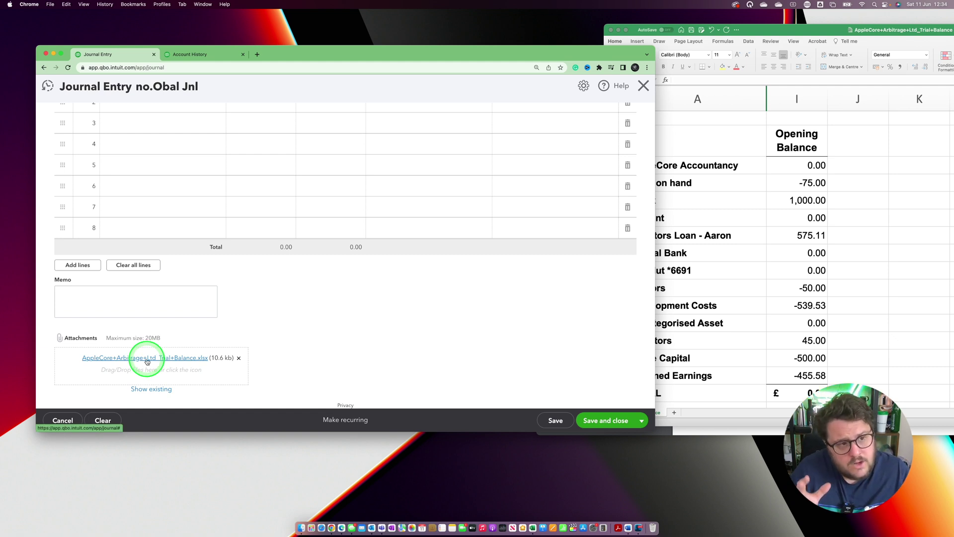
- Keep the spreadsheet's Opening Balance column visible beside the journal and enter line 1 as a 75.00 credit to Cash on hand
scroll(214, 229, "up", 5)
left_click(132, 209)
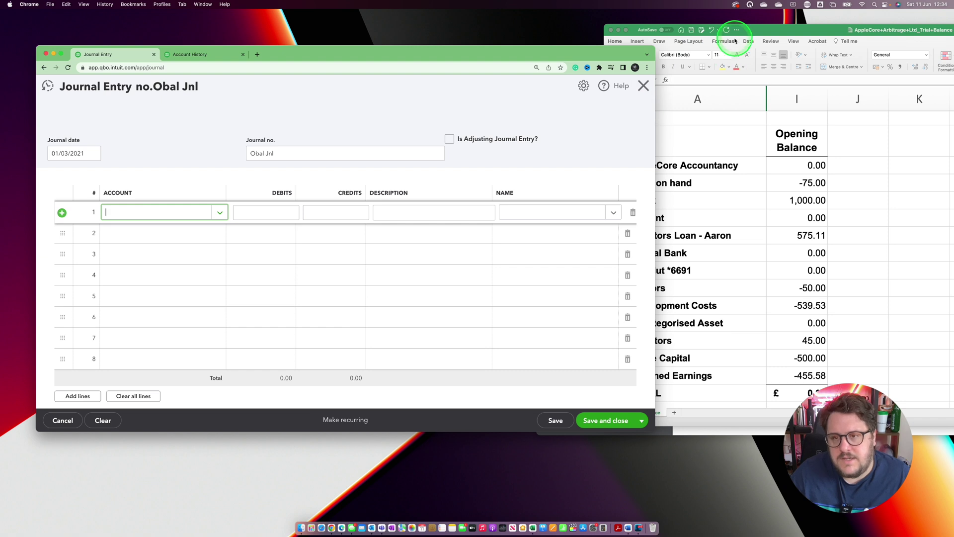
left_click_drag(780, 29, 853, 28)
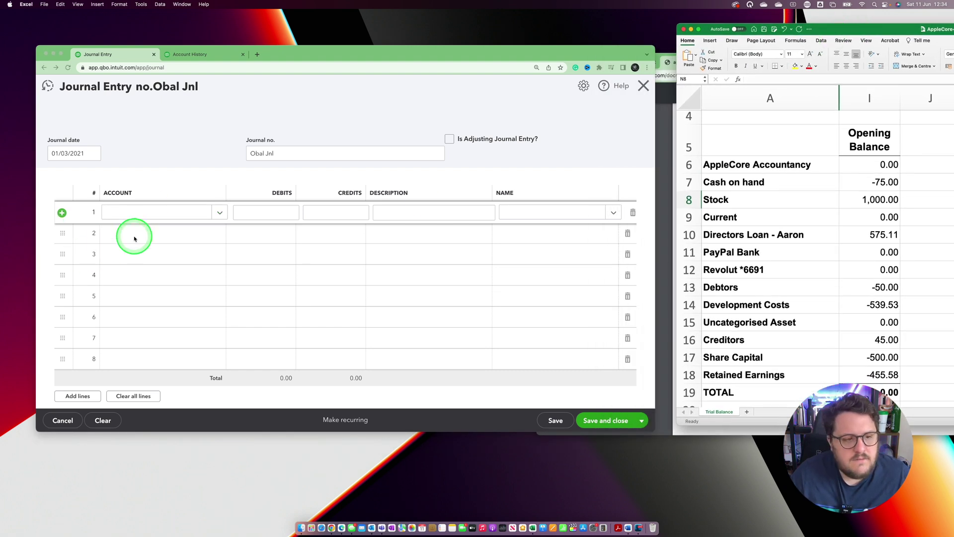
left_click(148, 212)
type("ca")
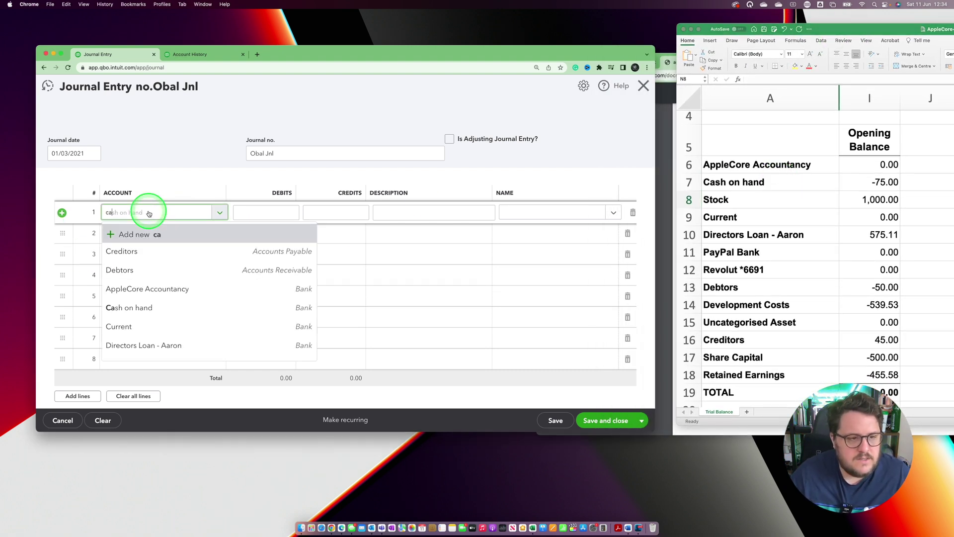
type("sh on hand")
key("Tab")
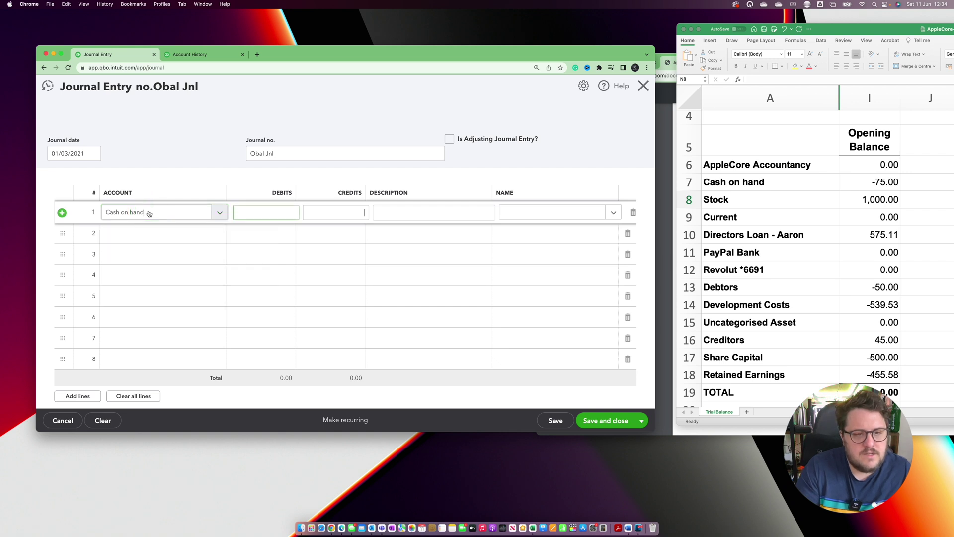
type("75")
key("Tab")
key("Tab")
key("Tab")
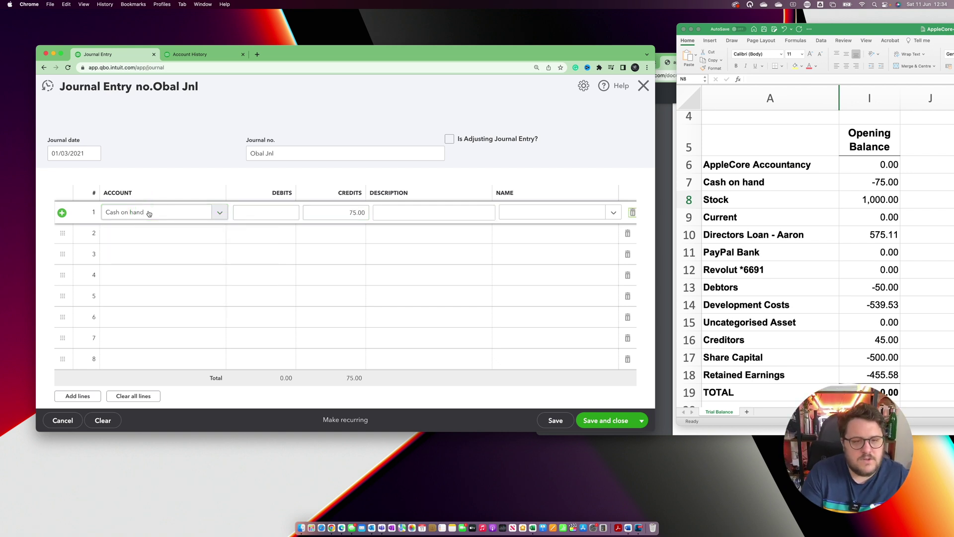
- Enter journal line 2 as a 1,000.00 debit to the Stock account
type("s")
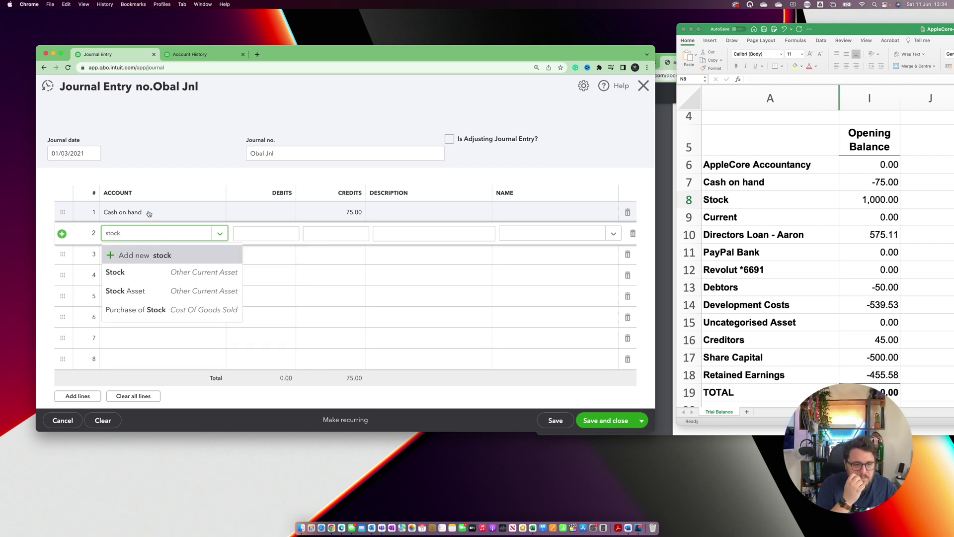
type("tock")
key("Down")
key("Tab")
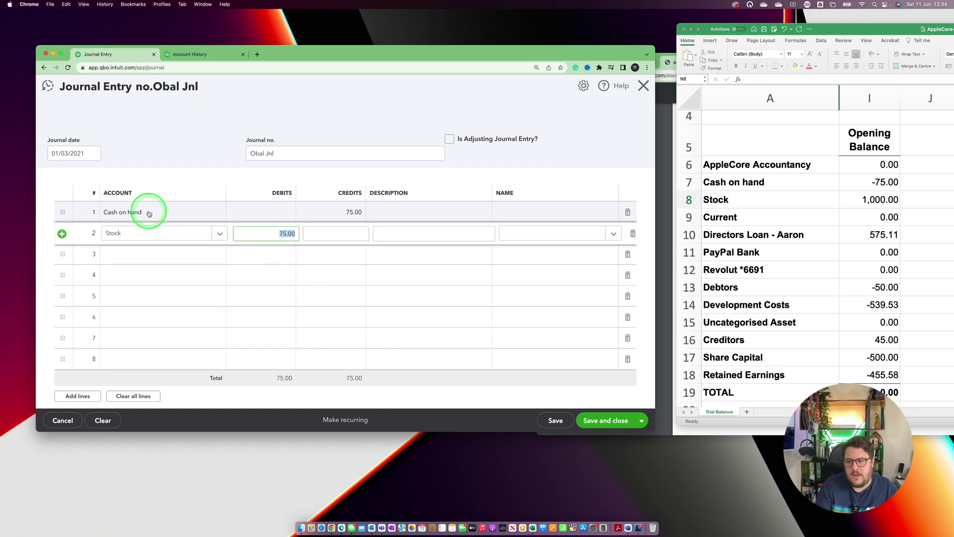
key("Tab")
key("Tab")
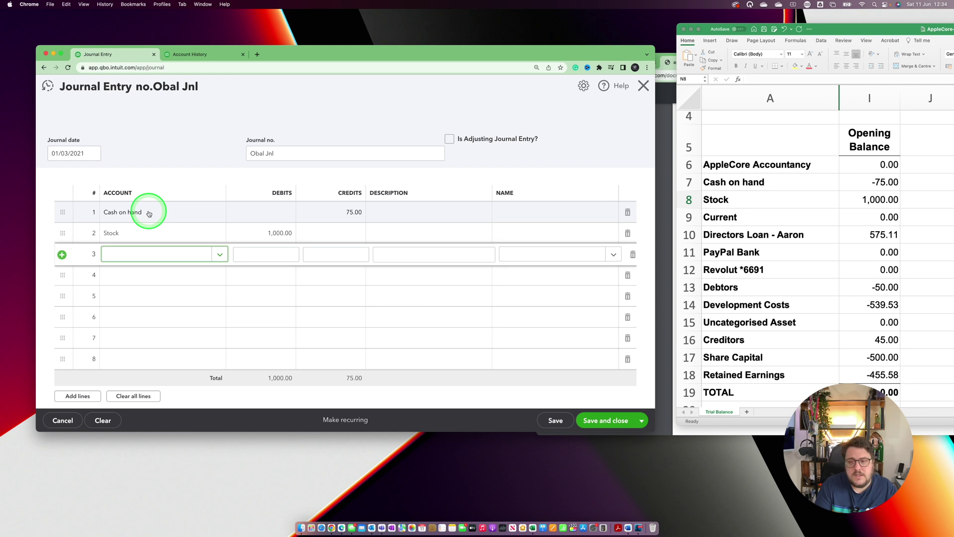
- Enter journal line 3 as a 575.11 debit to the Directors Loan account
type("dir")
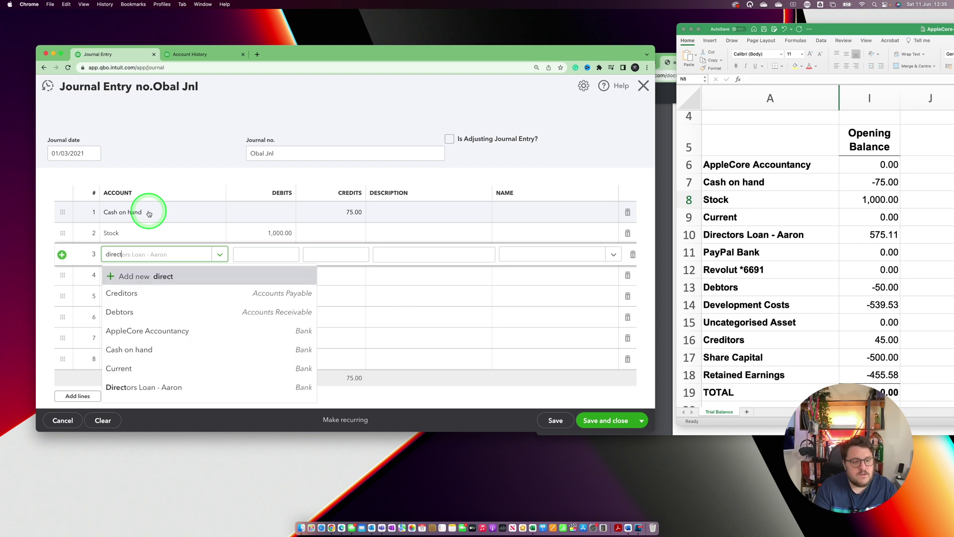
type("ect")
key("Down")
key("Tab")
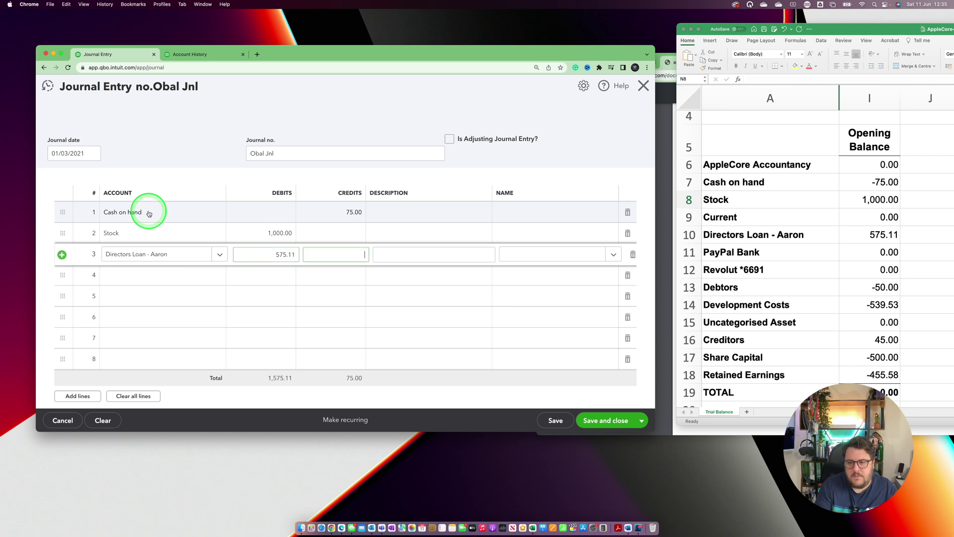
key("Return")
key("shift+Tab")
key("shift+Tab")
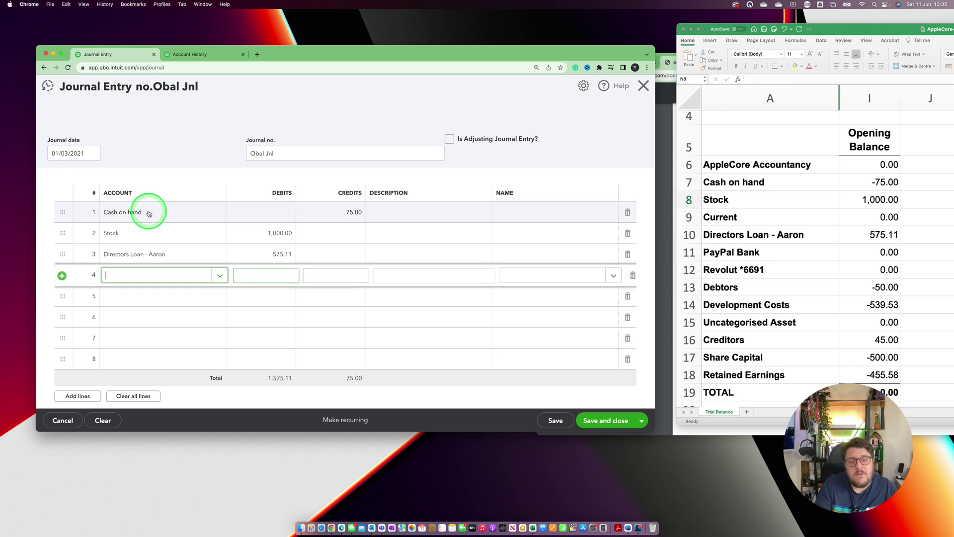
- Enter journal line 4 as a 50.00 credit to Debtors, assigned to the customer FaceBook
type("Deb")
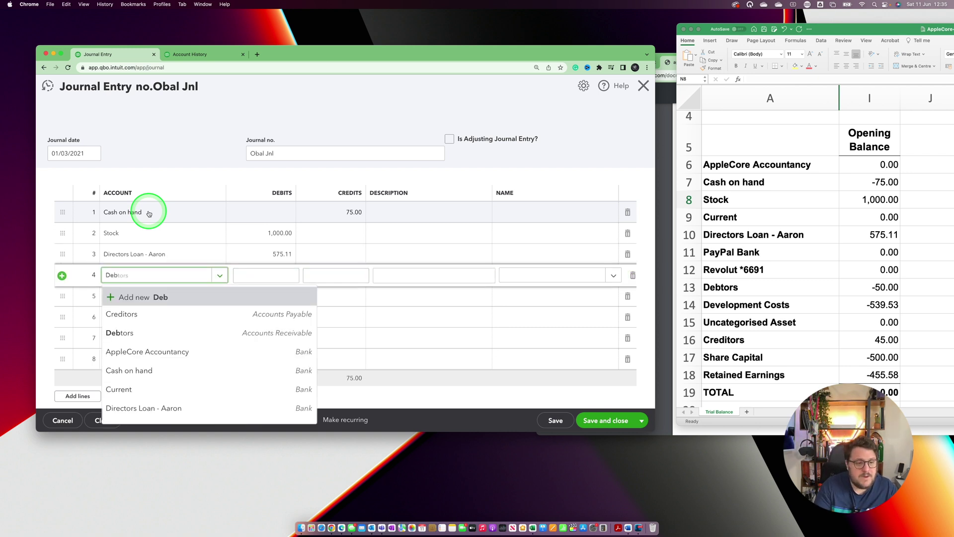
type("ts")
key("Tab")
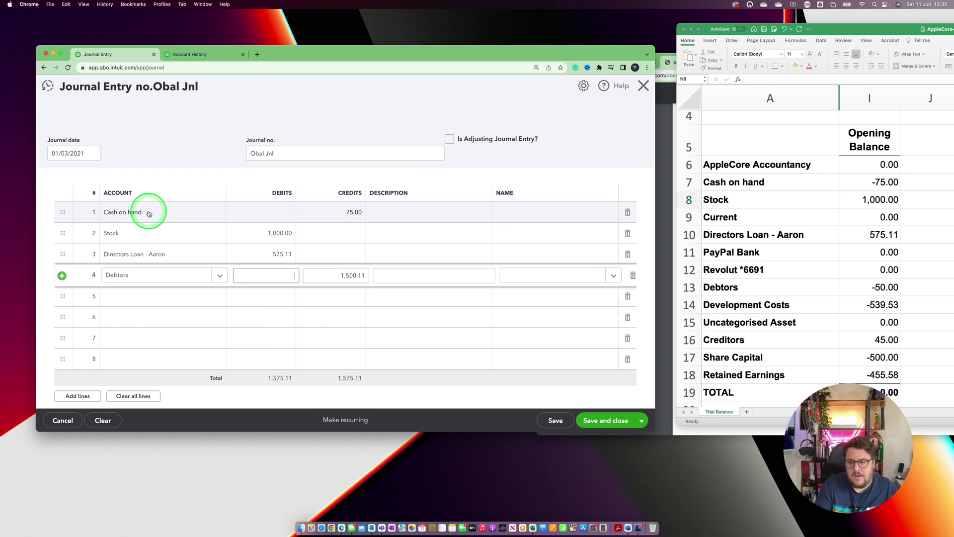
key("Tab")
key("Tab")
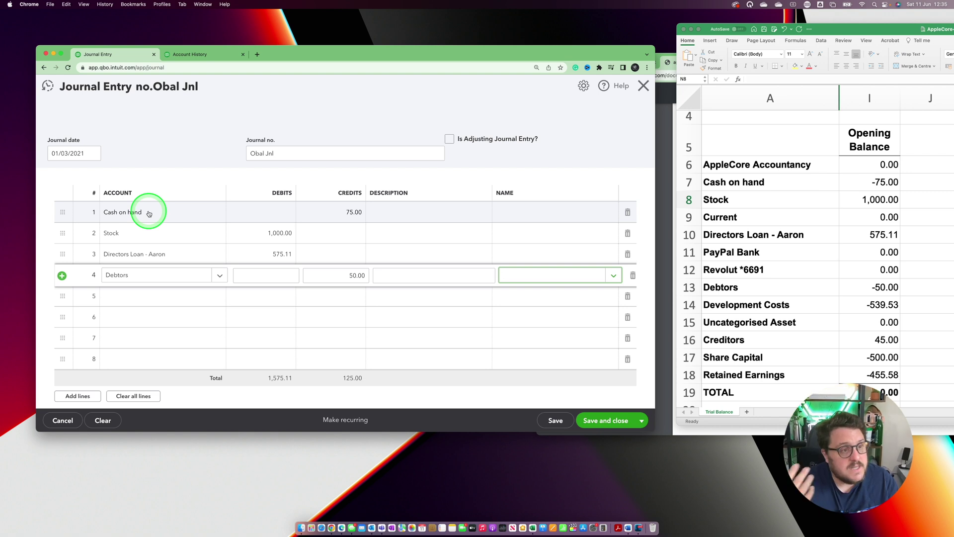
type("FaceBook")
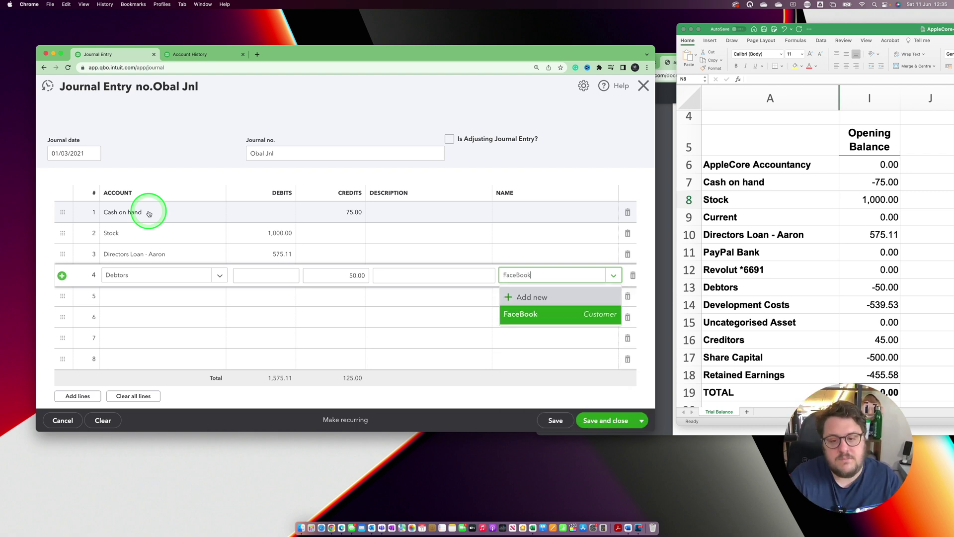
key("Tab")
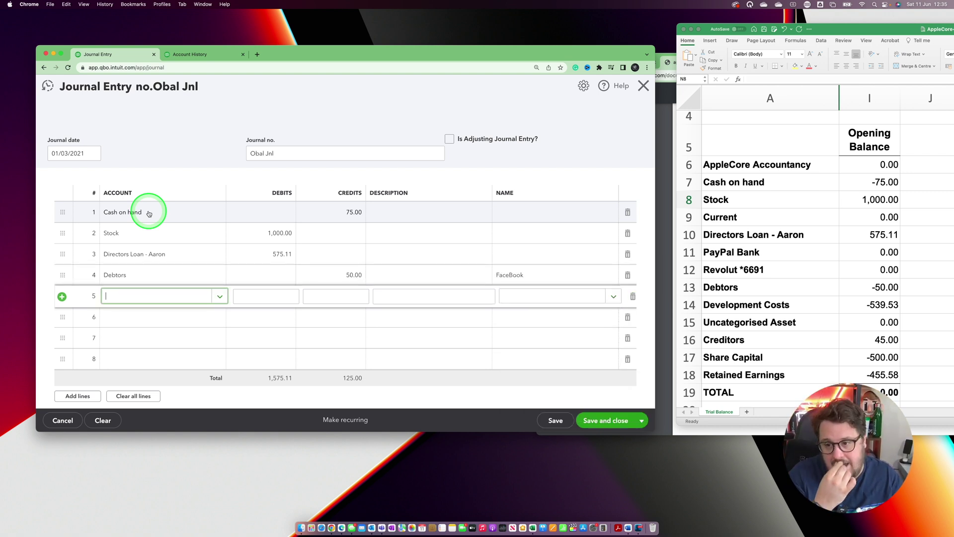
- Enter journal line 5 as a 539.53 credit to the Development Costs account
type("dev")
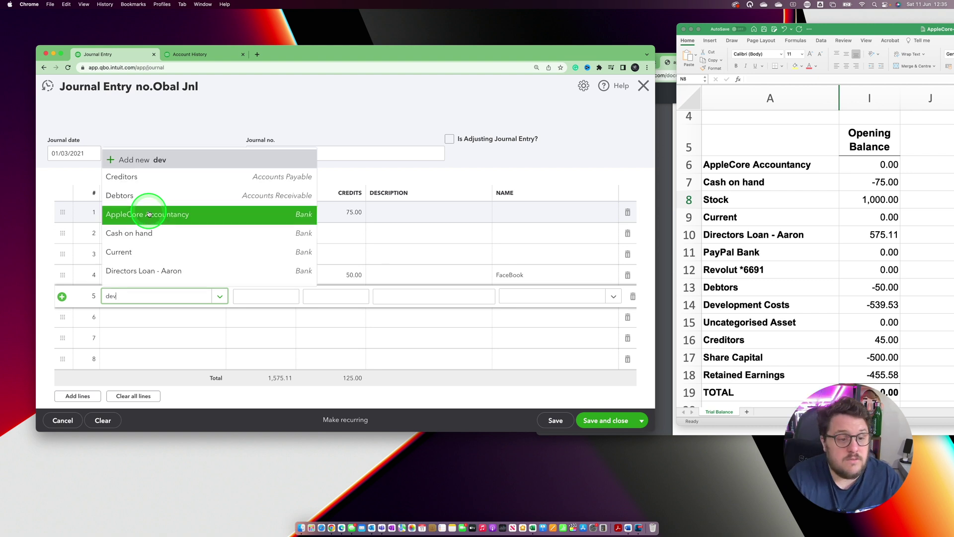
key("Down")
key("Tab")
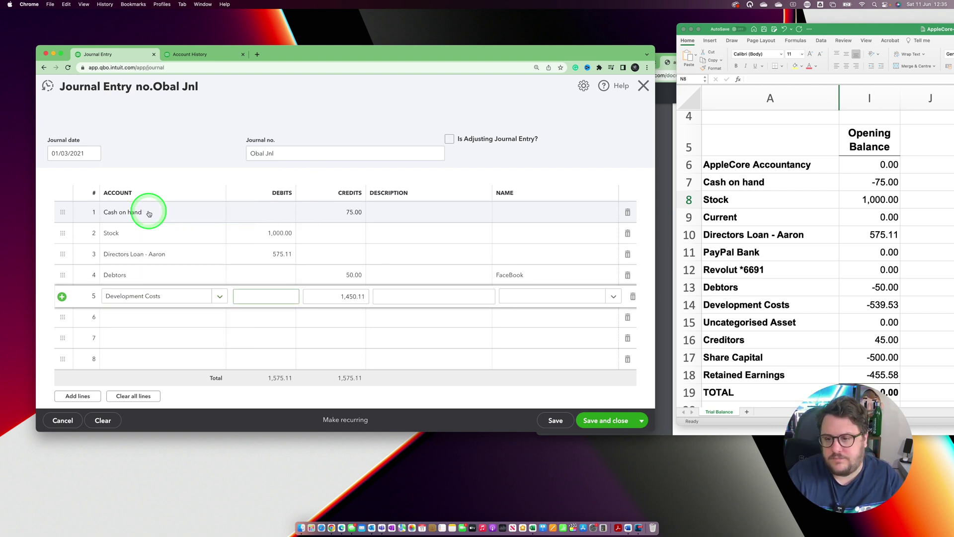
key("Tab")
key("Tab")
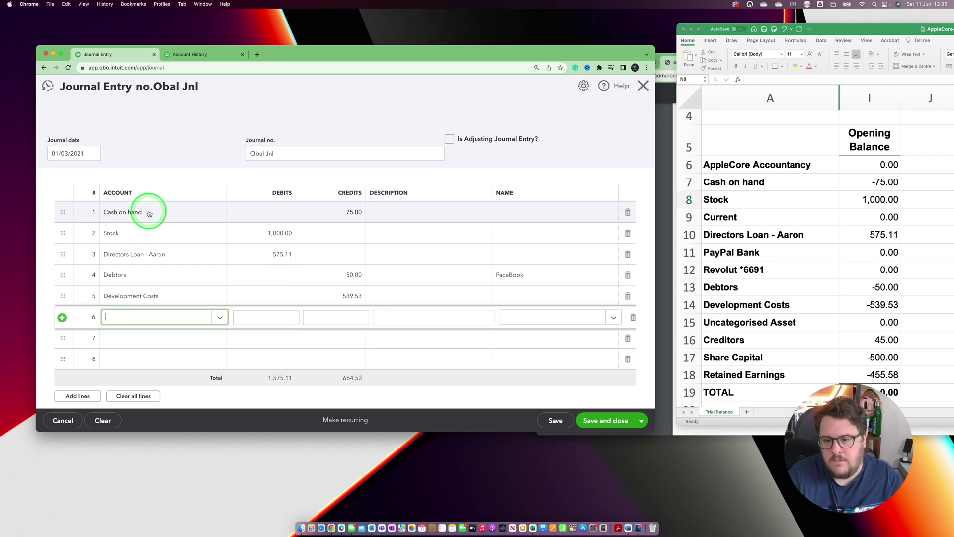
- Enter journal line 6 as a 45.00 debit to Creditors, assigned to the supplier APPLE
type("cred")
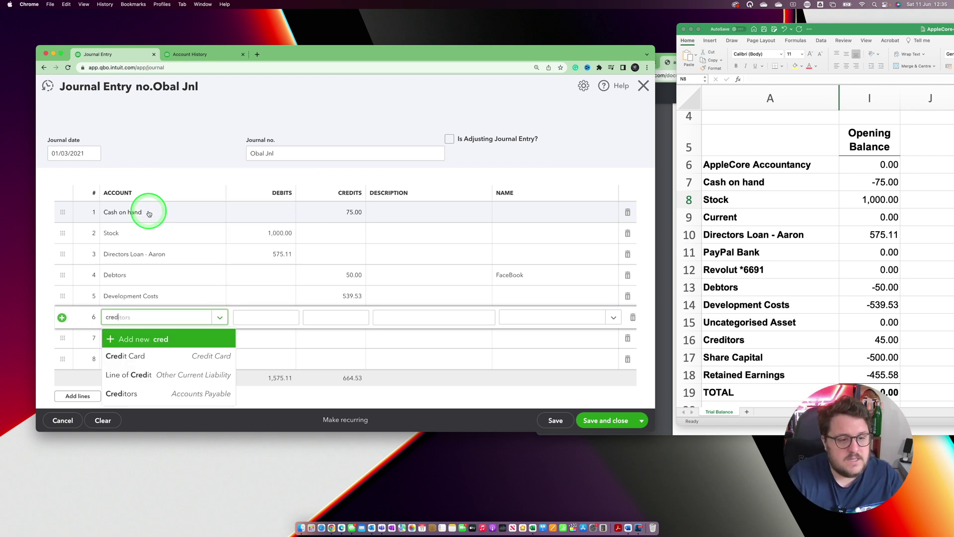
key("Down")
key("Down")
key("Down")
key("Tab")
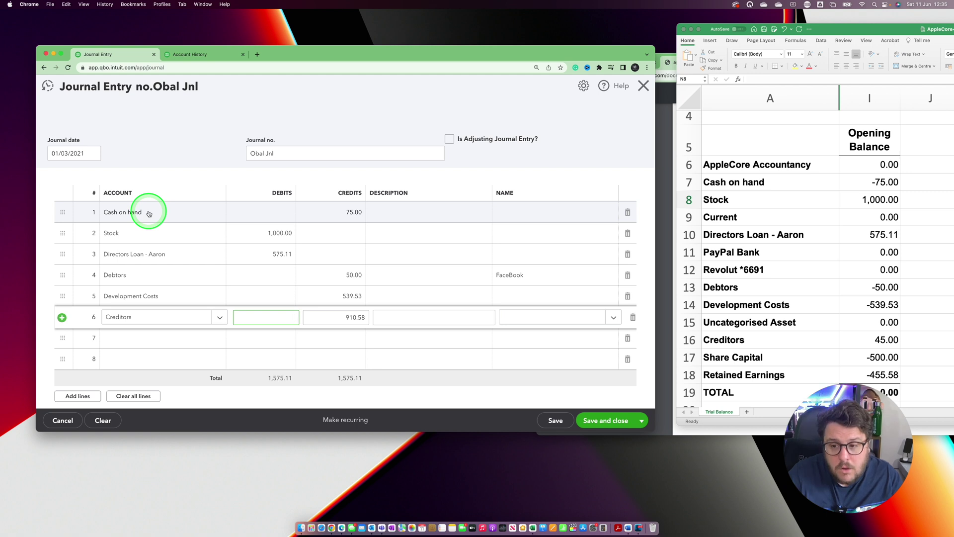
key("Tab")
key("Tab")
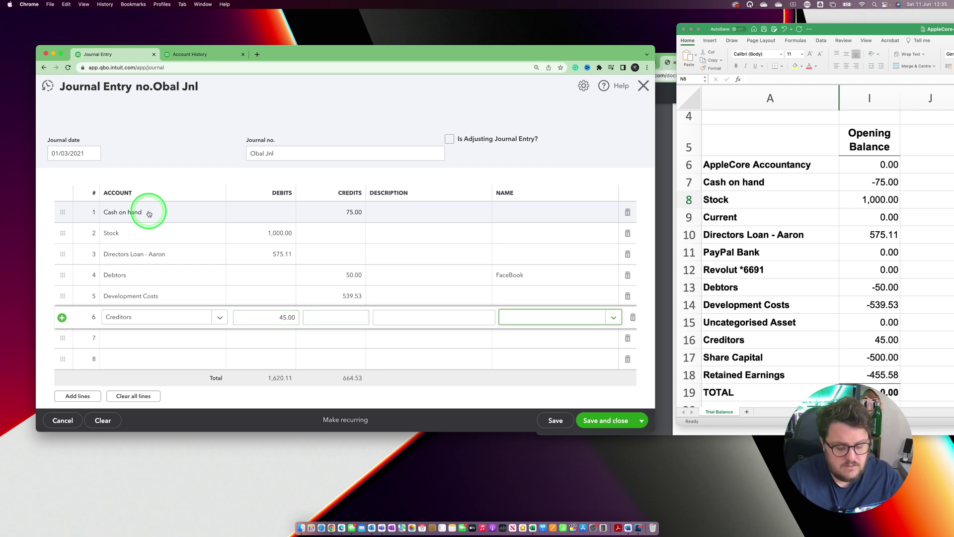
type("apple")
key("Down")
key("Down")
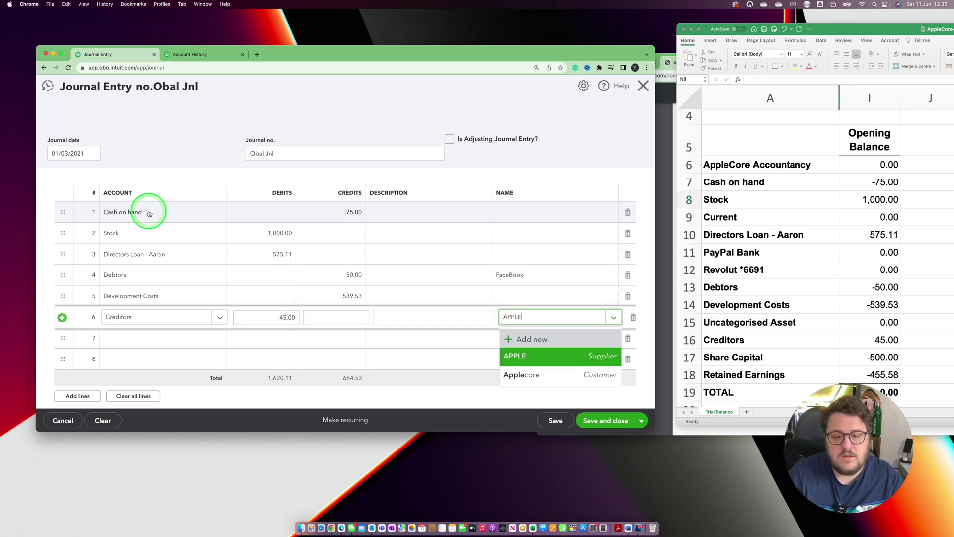
key("Tab")
key("Tab")
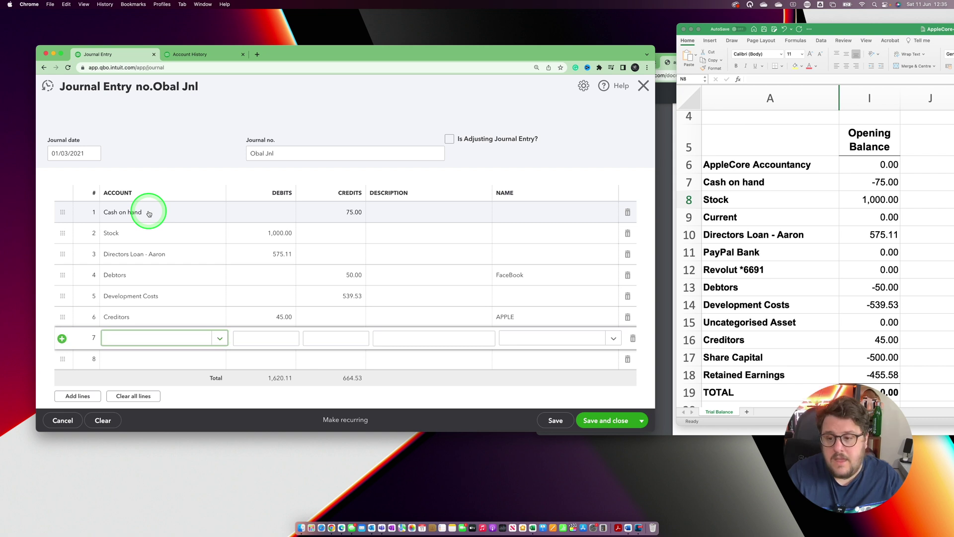
- Enter journal line 7 as a 500.00 credit to the Ordinary shares account
type("sha")
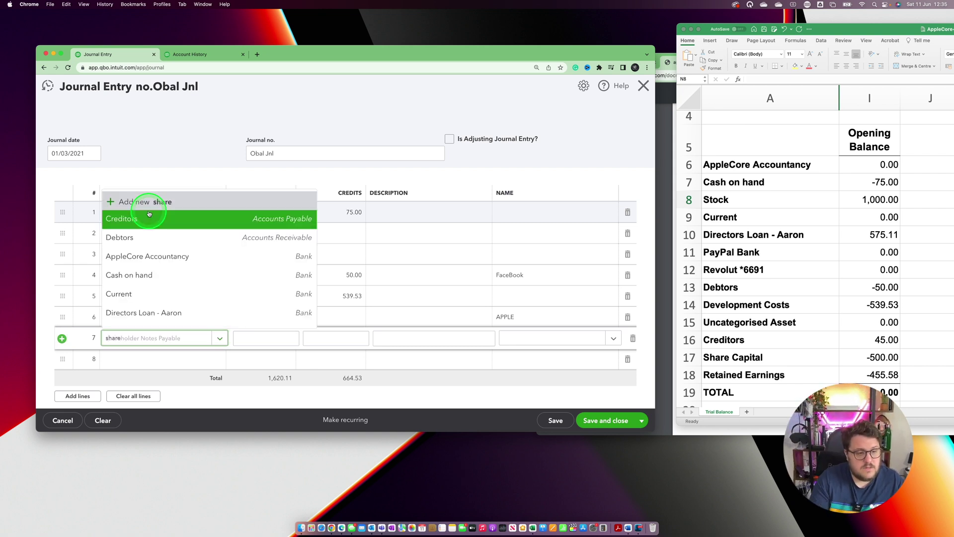
type("re")
key("Down")
key("Down")
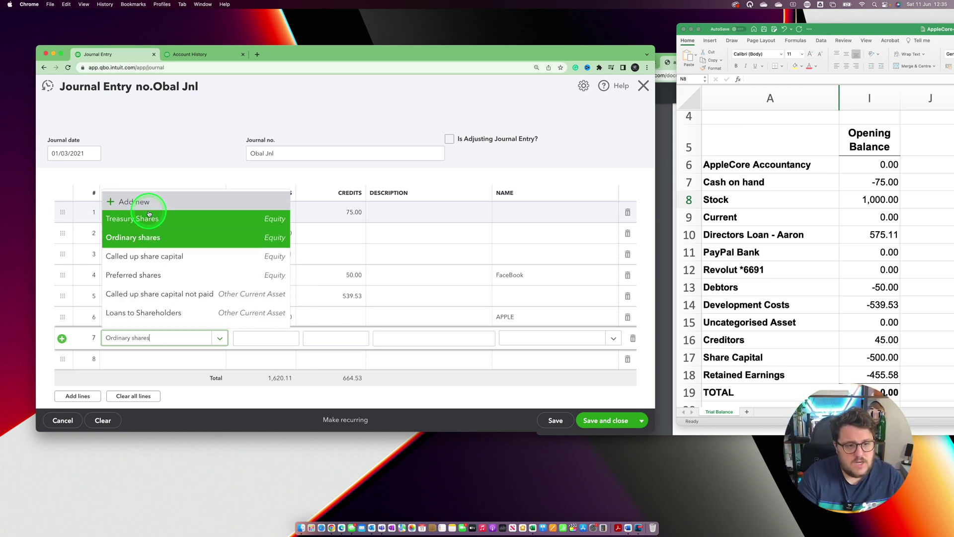
key("Down")
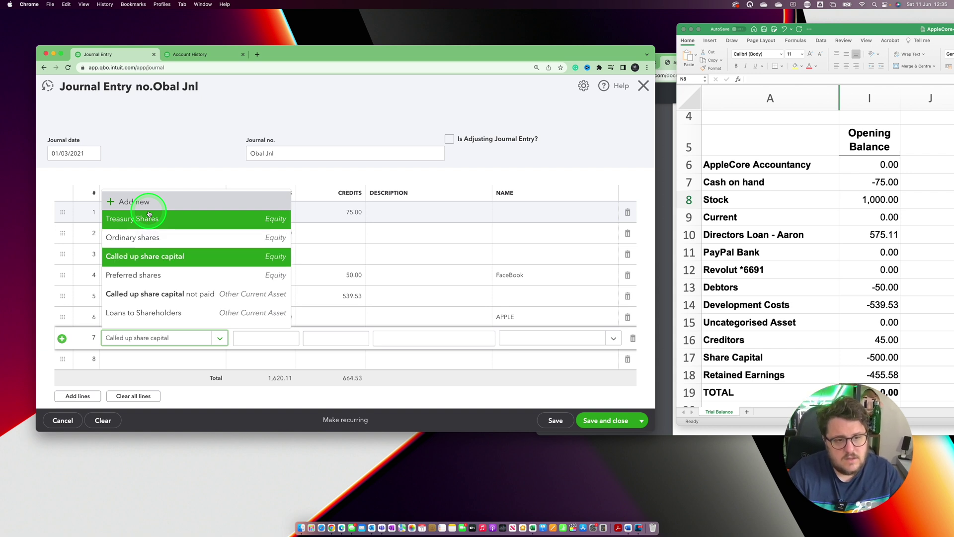
key("Up")
key("Tab")
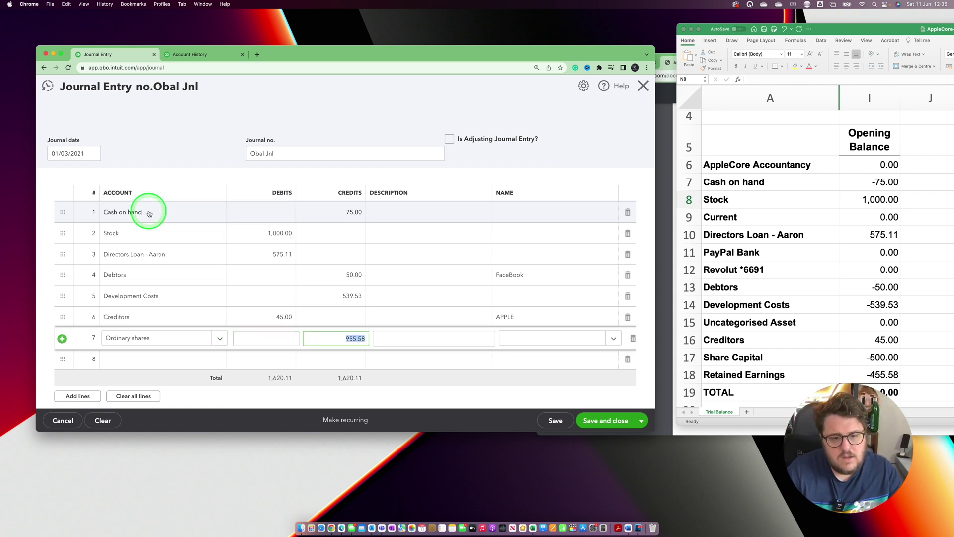
type("500")
key("Tab")
key("Tab")
key("Tab")
key("Tab")
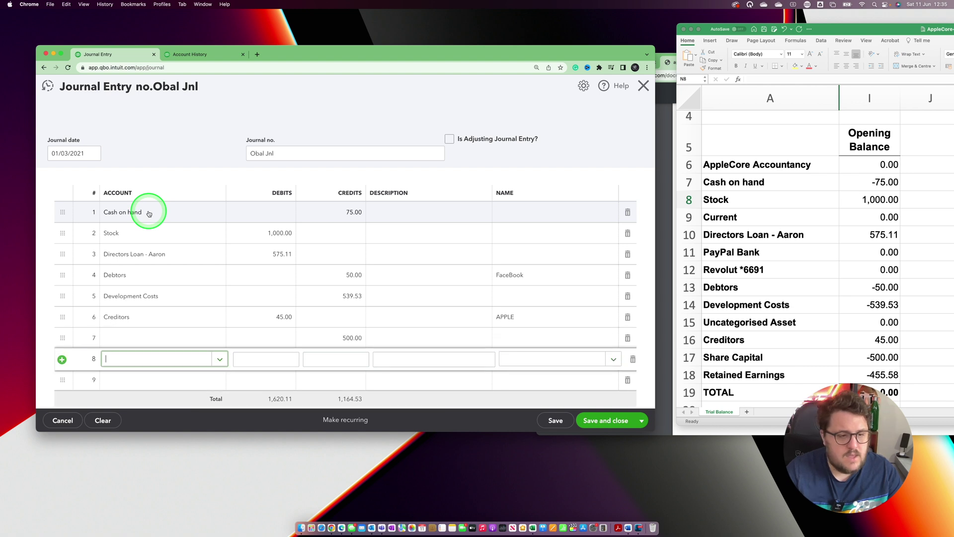
- Enter journal line 8 as a 455.58 credit to the Retained Earnings account
type("ret")
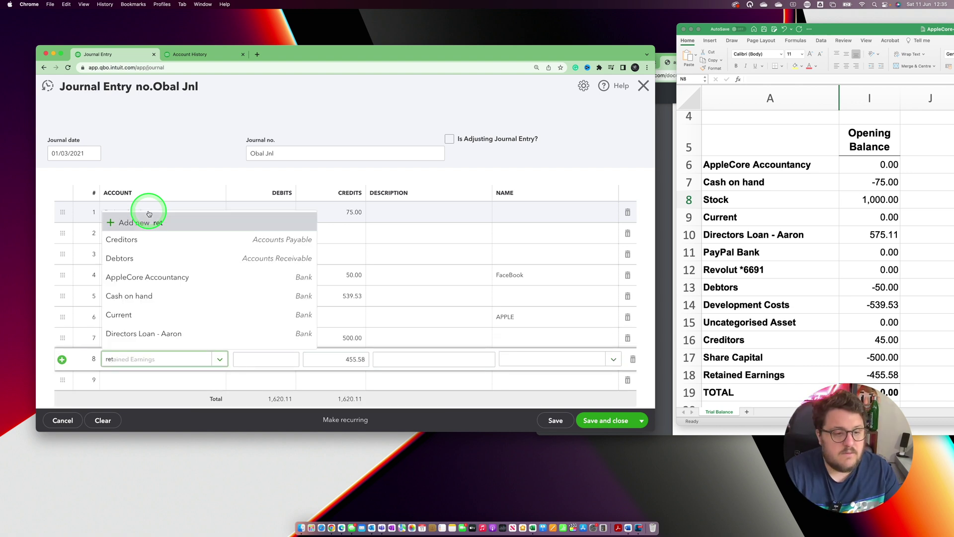
key("Down")
key("Down")
key("Tab")
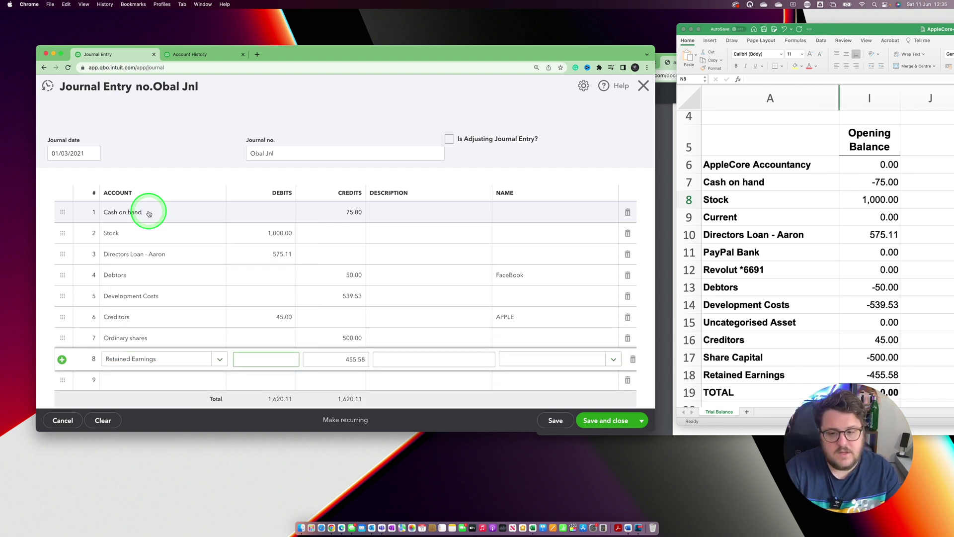
key("Tab")
key("Tab")
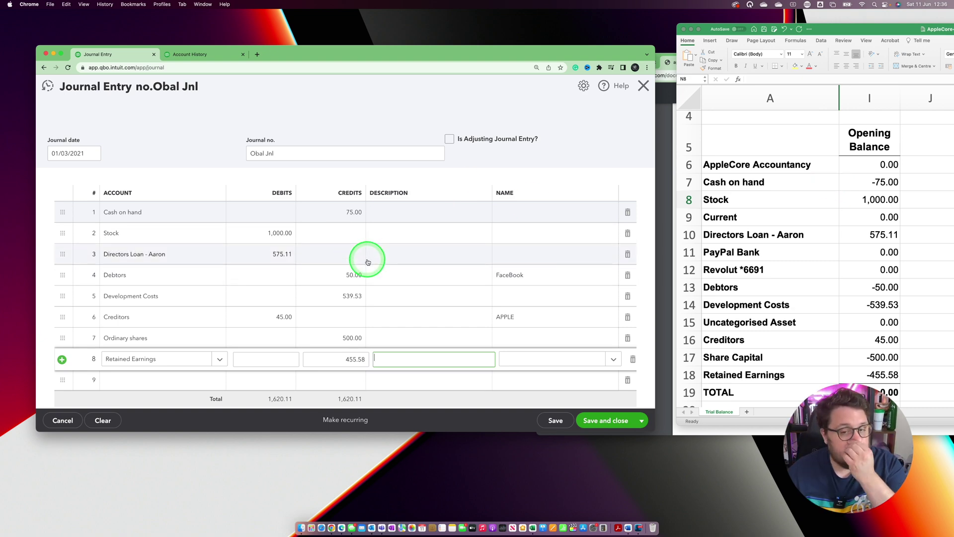
- Save and close the Obal Jnl journal entry, and enlarge the browser window to full screen on the Trial Balance report
left_click(610, 420)
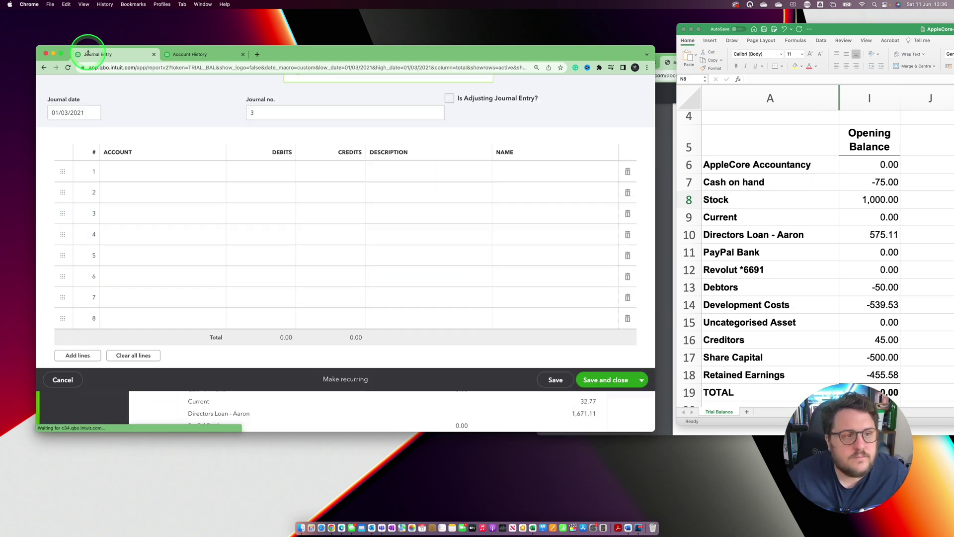
left_click(61, 53)
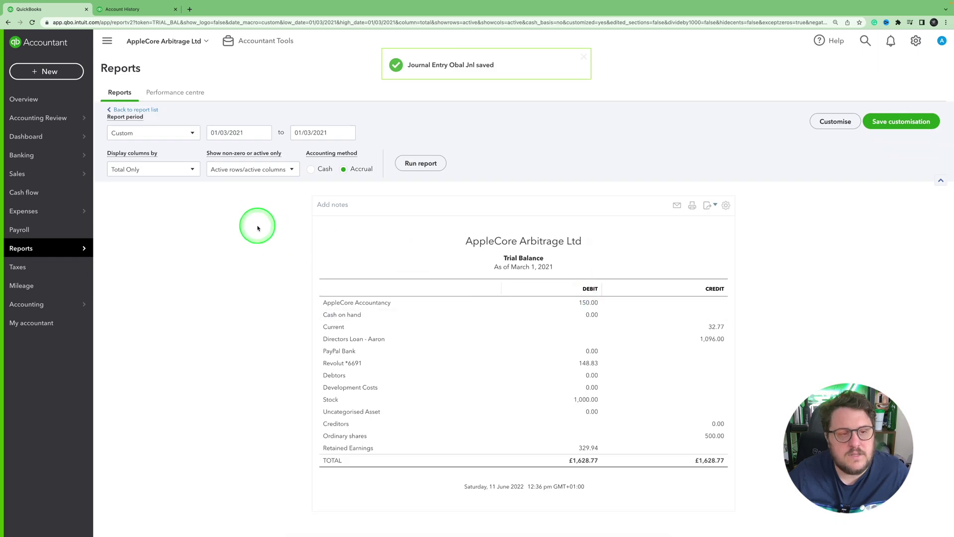